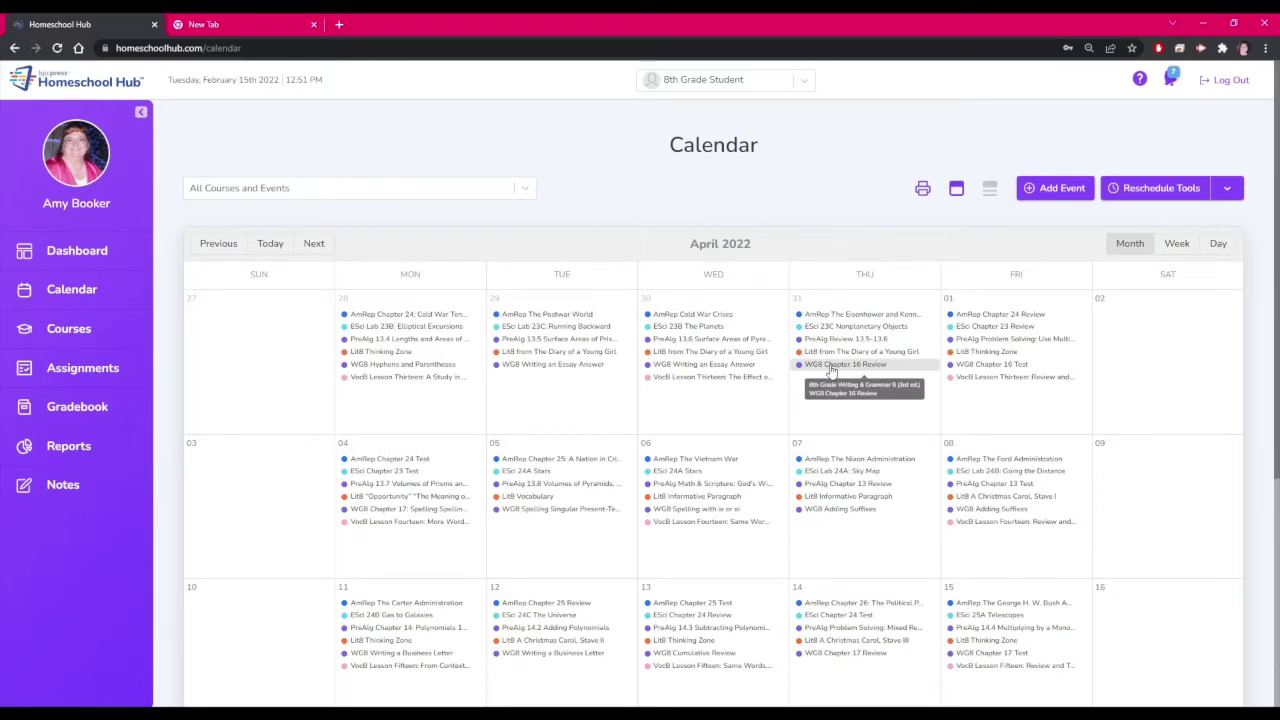
Inspect the February 1 lessons on the student's calendar and view the details of that day's Worship Band Practice event.
{"action": "left_click", "coordinate": [68, 330]}
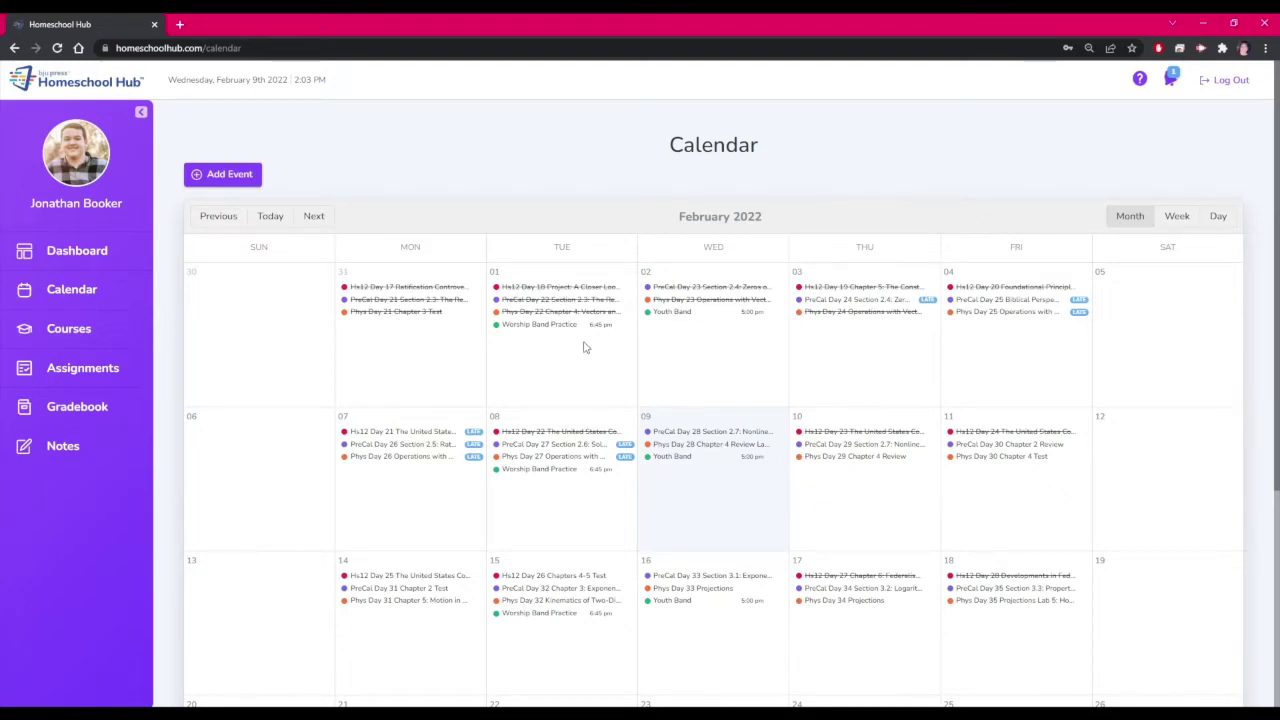
{"action": "mouse_move", "coordinate": [566, 318]}
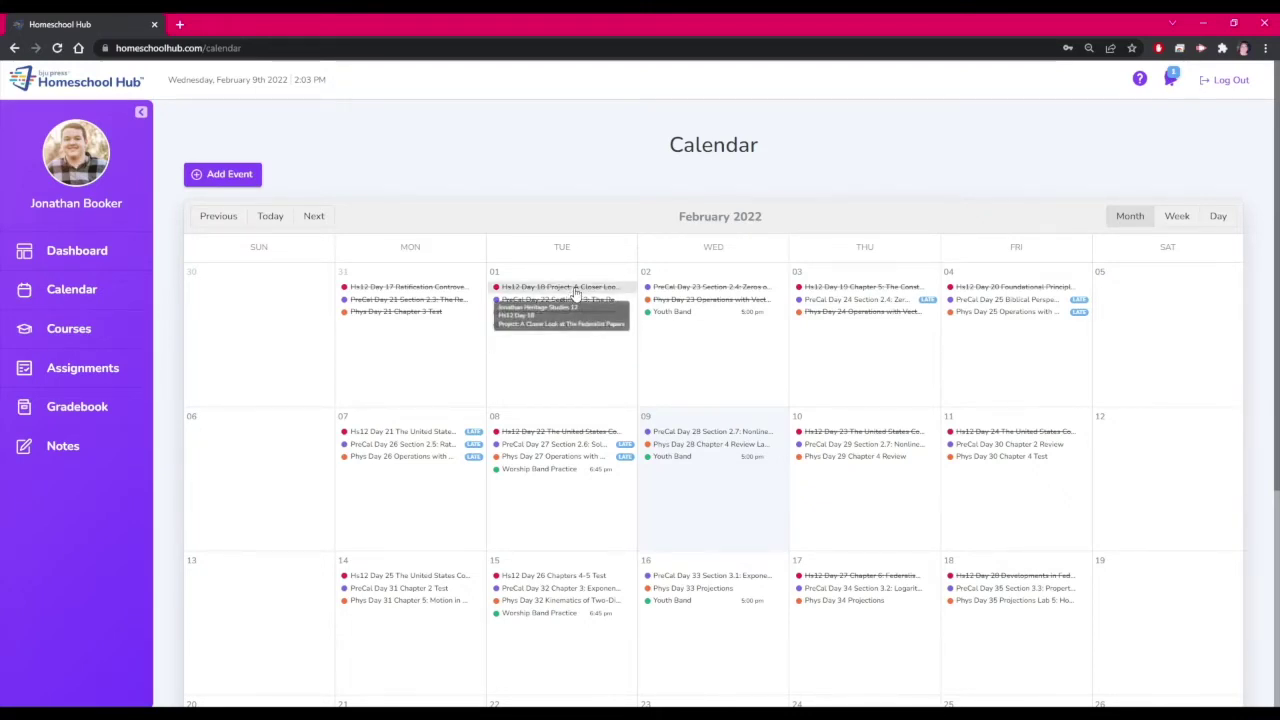
{"action": "mouse_move", "coordinate": [742, 303]}
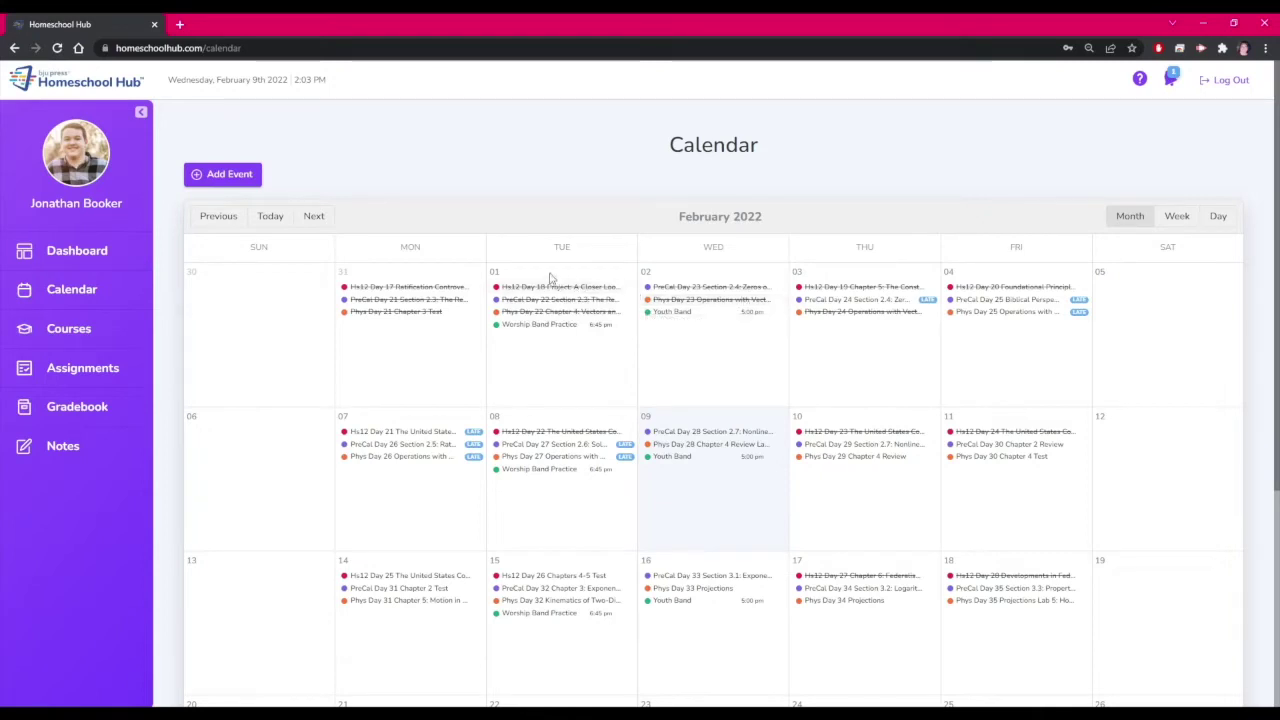
{"action": "left_click", "coordinate": [573, 334]}
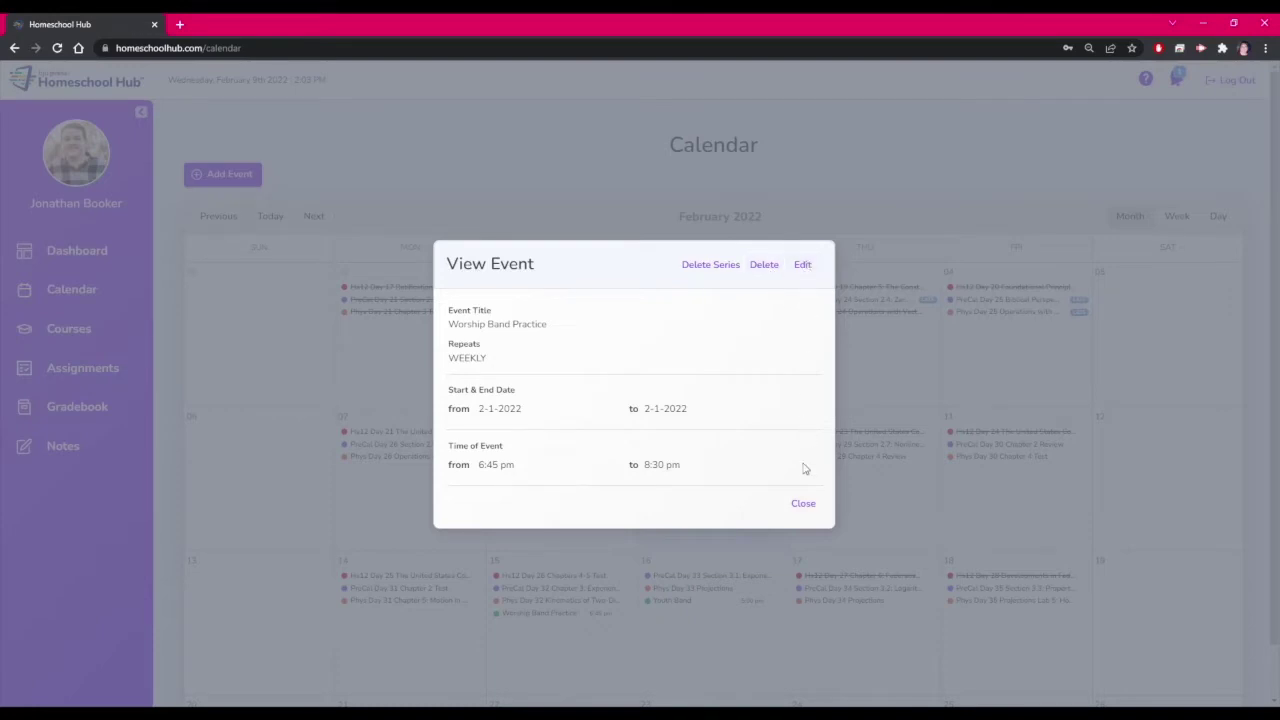
{"action": "left_click", "coordinate": [806, 506]}
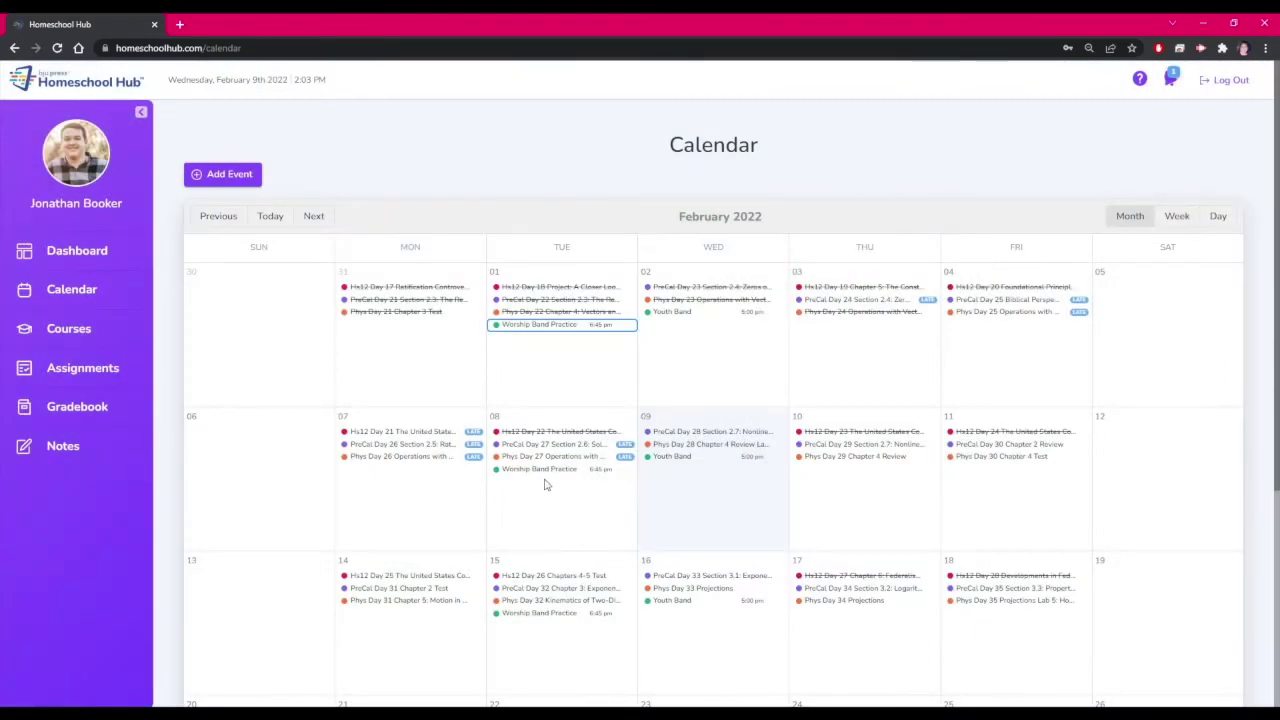
Delete the February 15 occurrence of the weekly Worship Band Practice event from the student's calendar.
{"action": "left_click", "coordinate": [558, 618]}
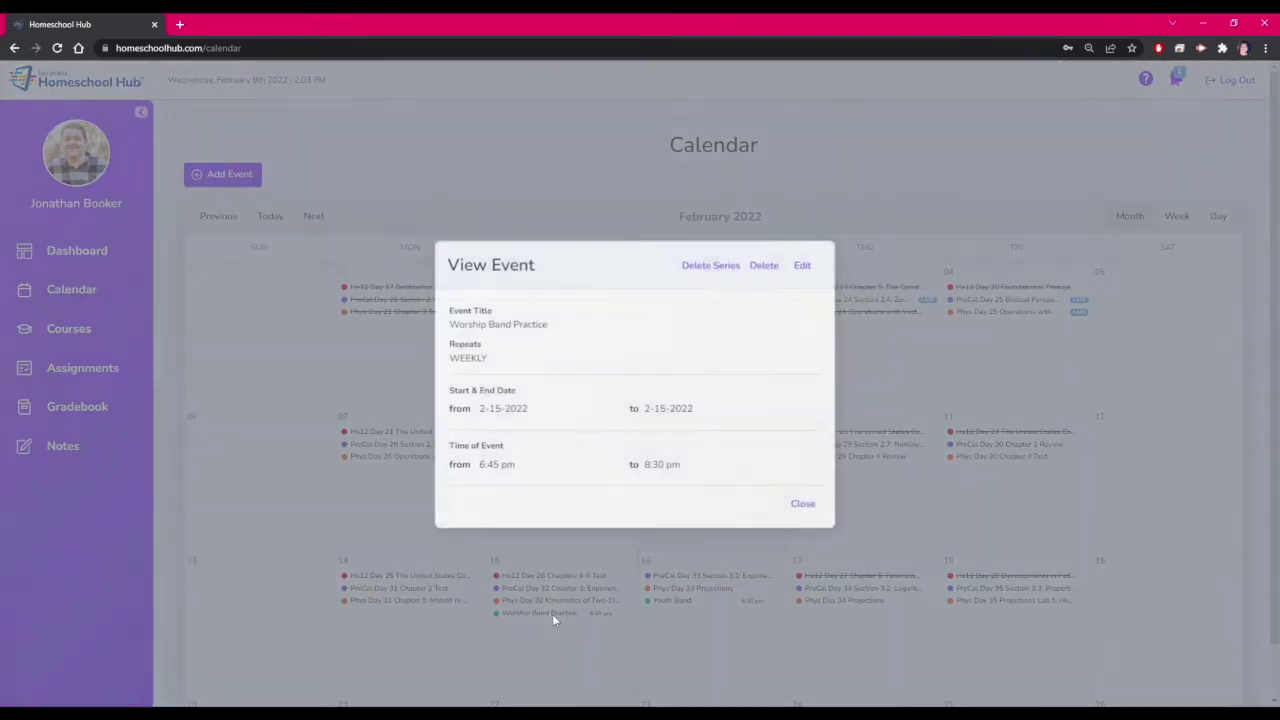
{"action": "left_click", "coordinate": [766, 265]}
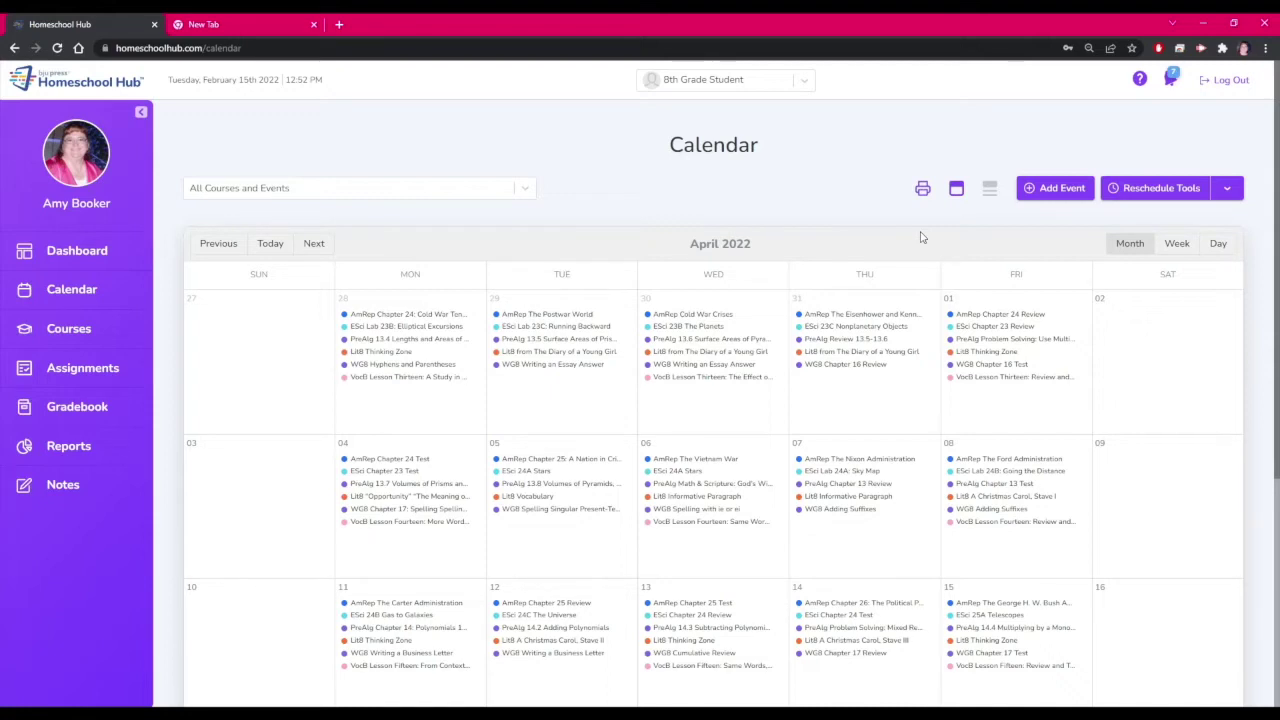
Catch up all late lessons for the 8th Grade Student, acknowledging that all course lessons are being shifted.
{"action": "left_click", "coordinate": [1212, 194]}
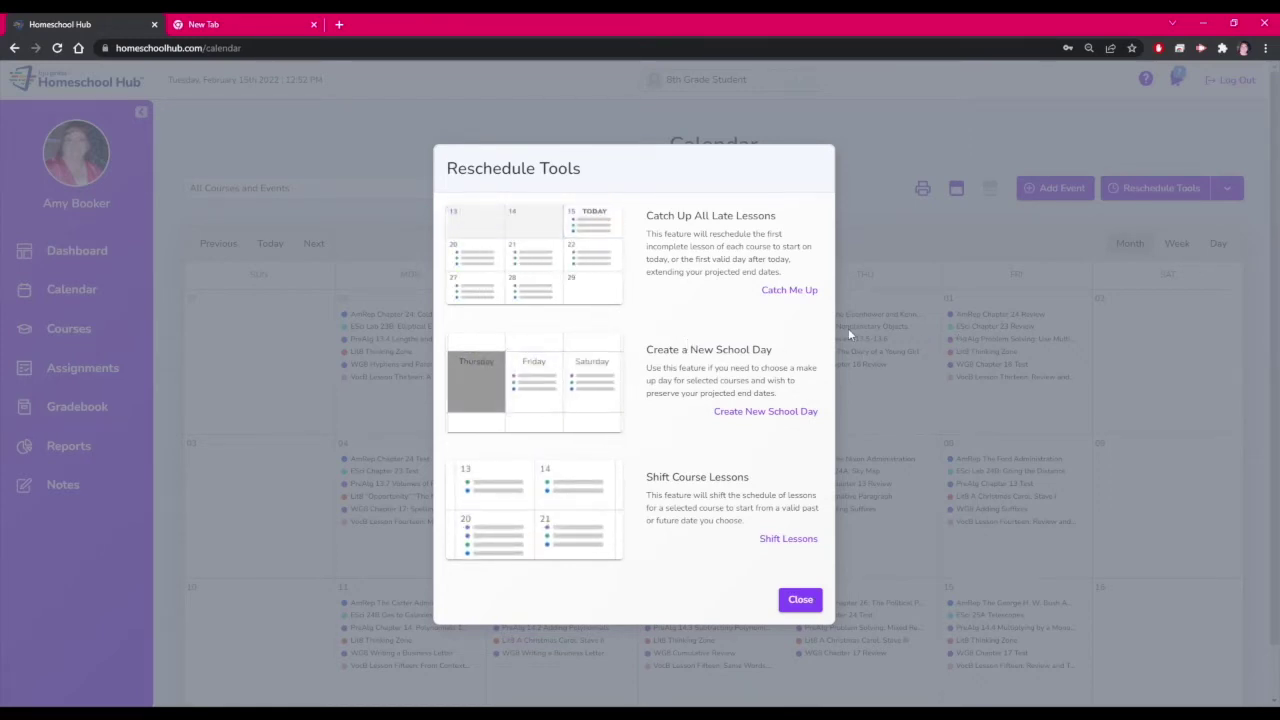
{"action": "left_click", "coordinate": [789, 290]}
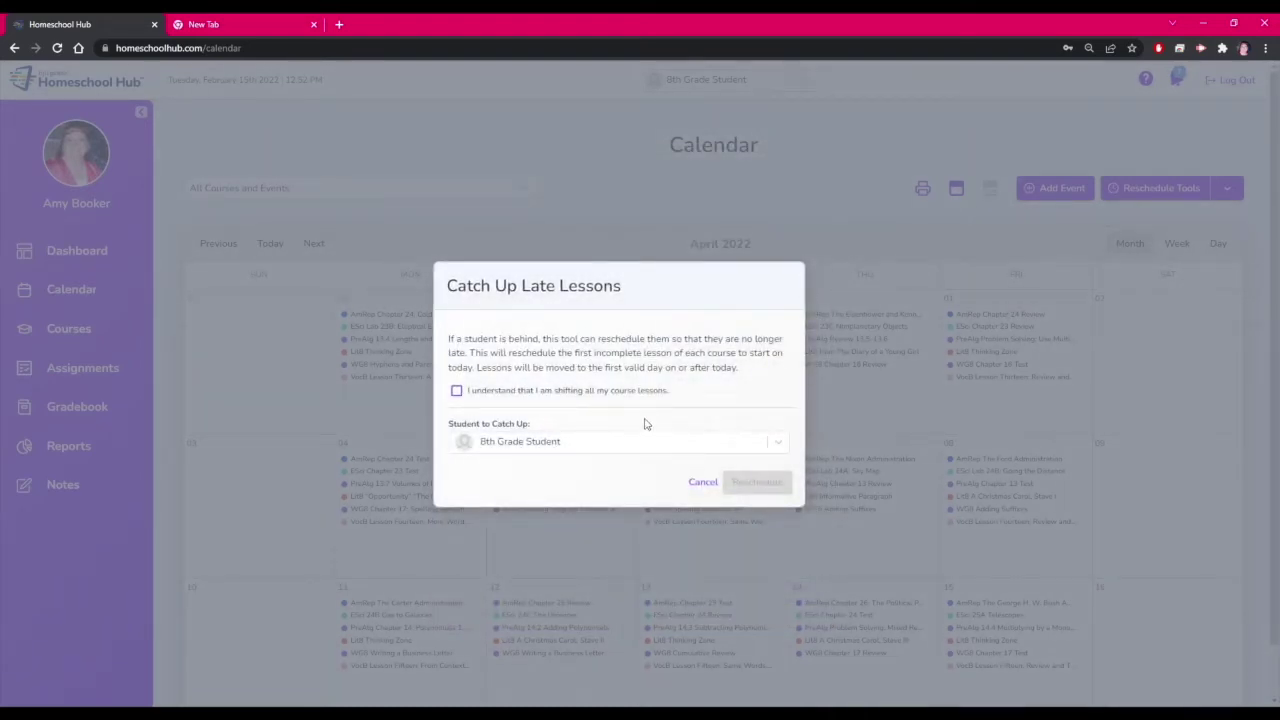
{"action": "left_click", "coordinate": [592, 451]}
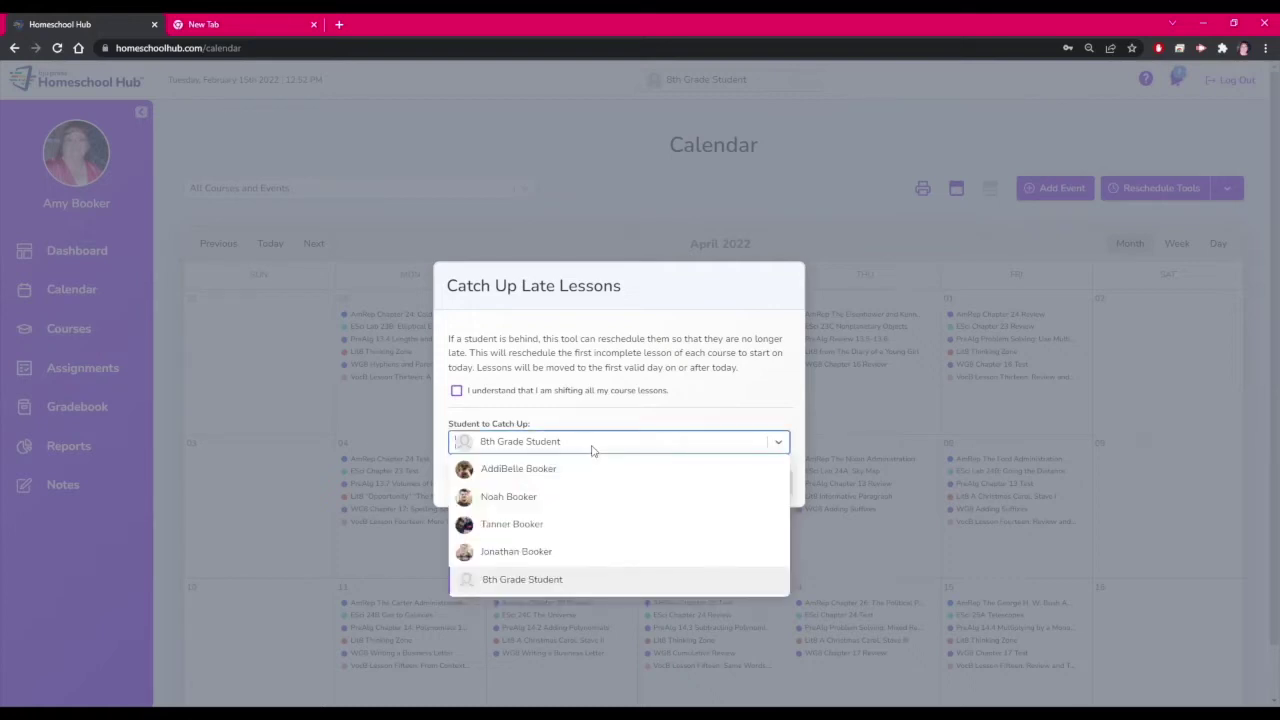
{"action": "left_click", "coordinate": [593, 444]}
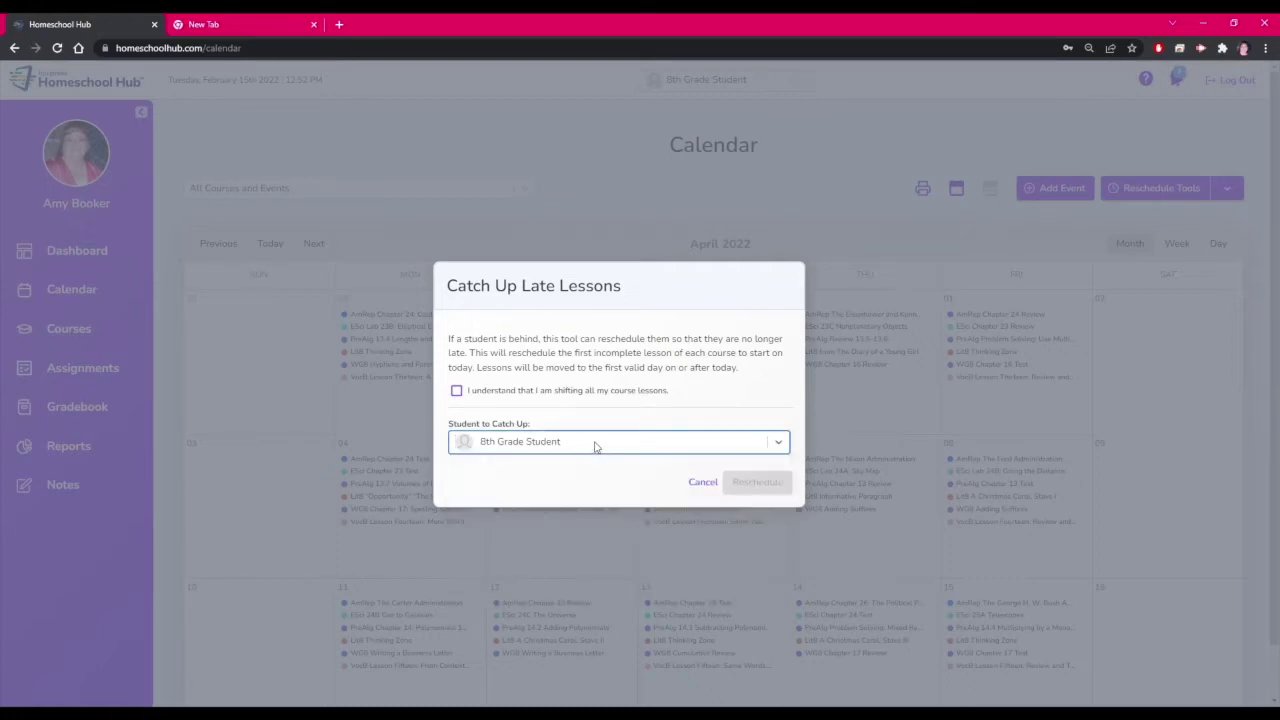
{"action": "left_click", "coordinate": [459, 394]}
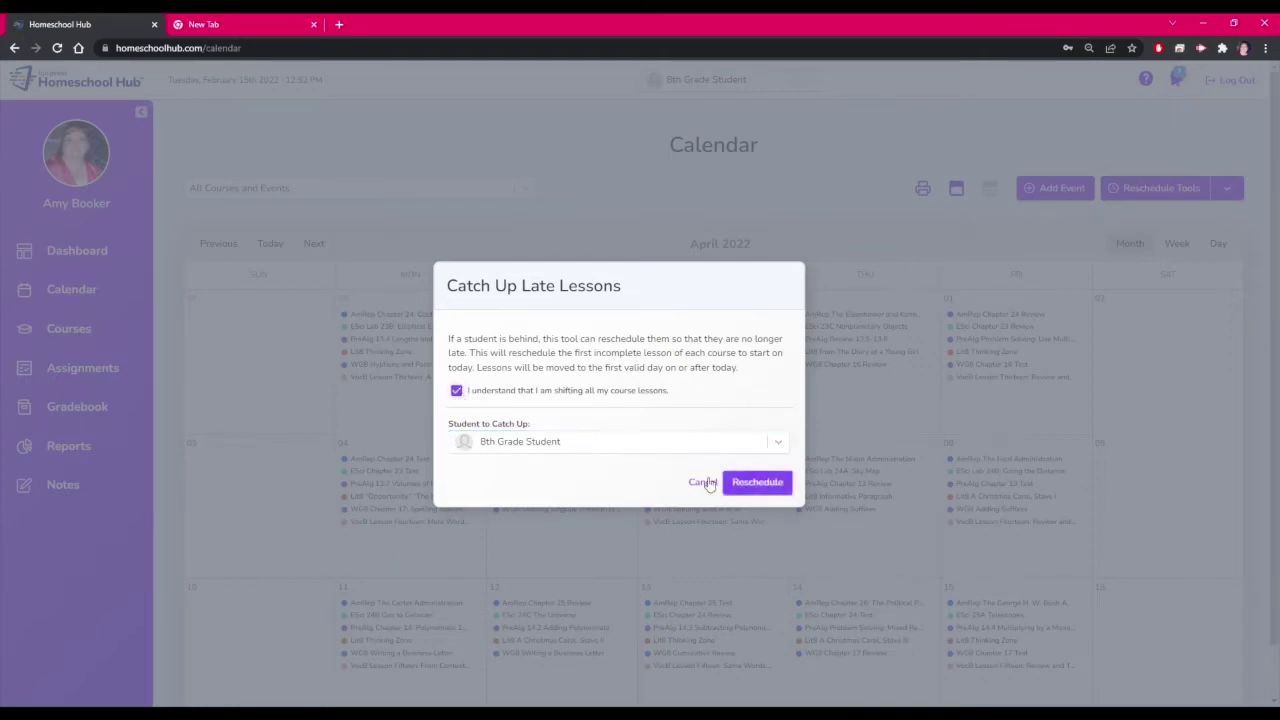
{"action": "left_click", "coordinate": [762, 482]}
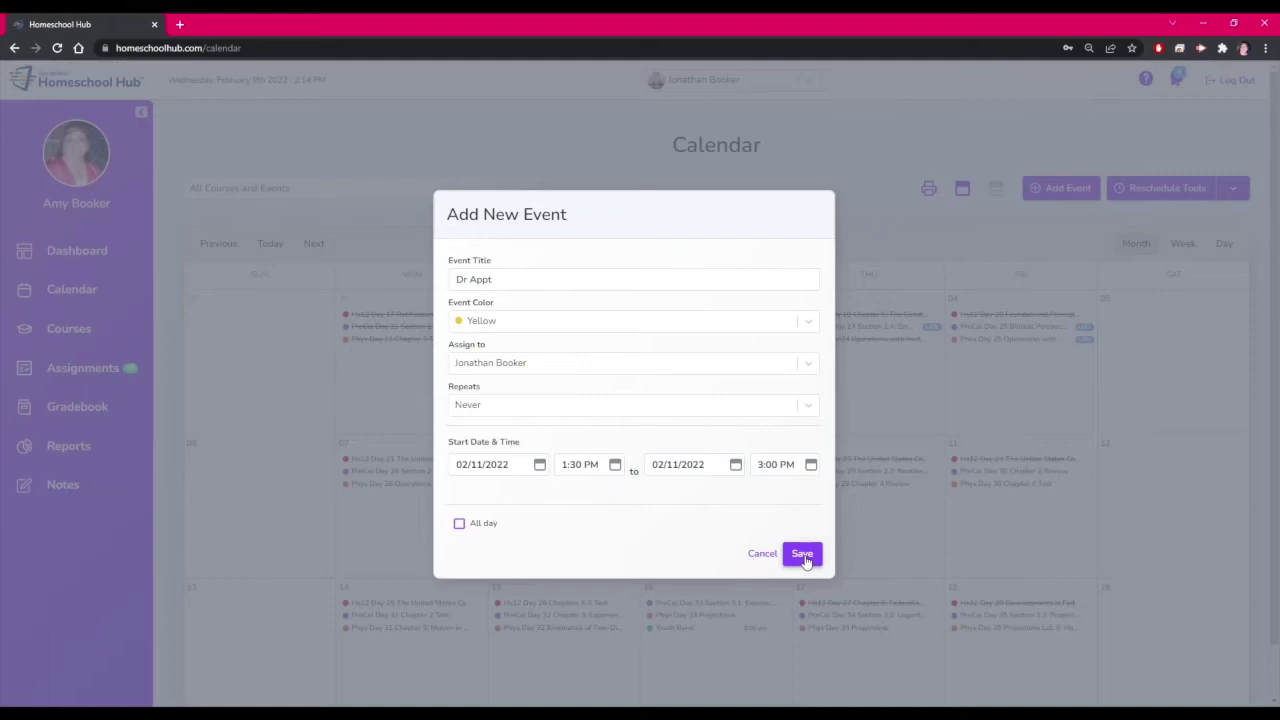
Save the Dr Appt event for 02/11/2022, 1:30 PM to 3:00 PM, and shift that day's Physics (3rd ed.) lesson to a new school day on 02/12/2022.
{"action": "left_click", "coordinate": [806, 552]}
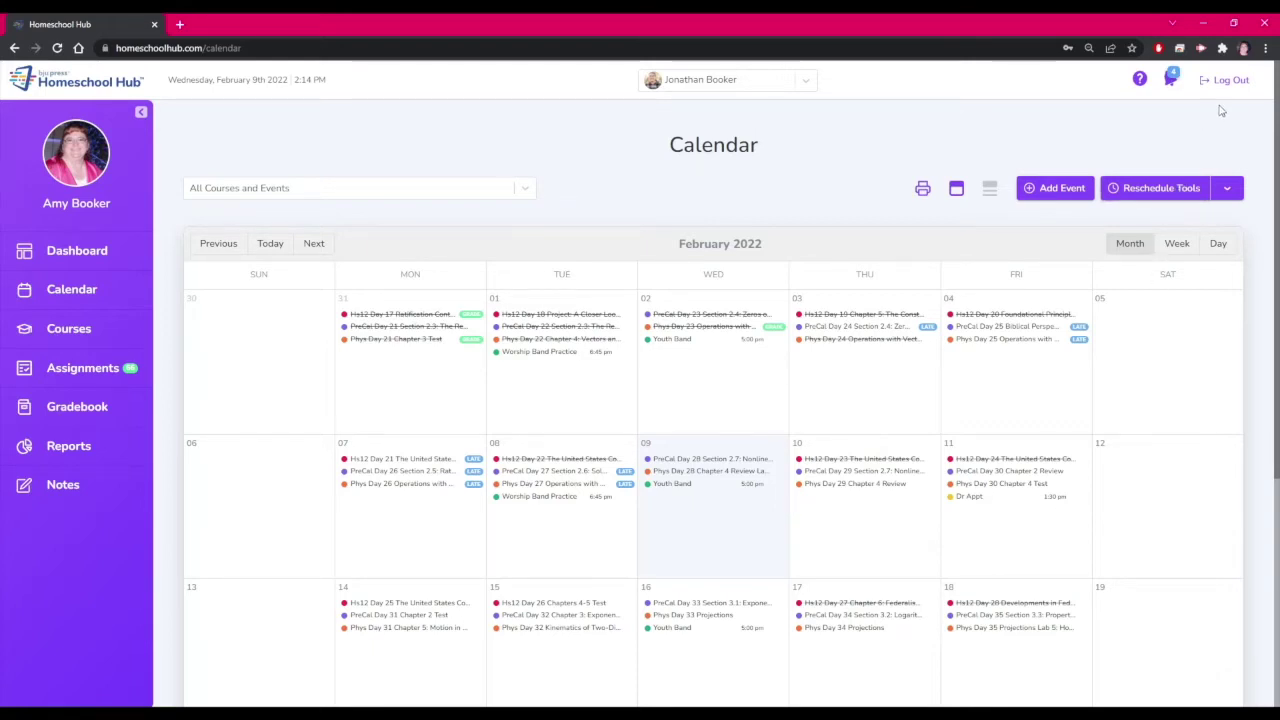
{"action": "left_click", "coordinate": [1227, 188]}
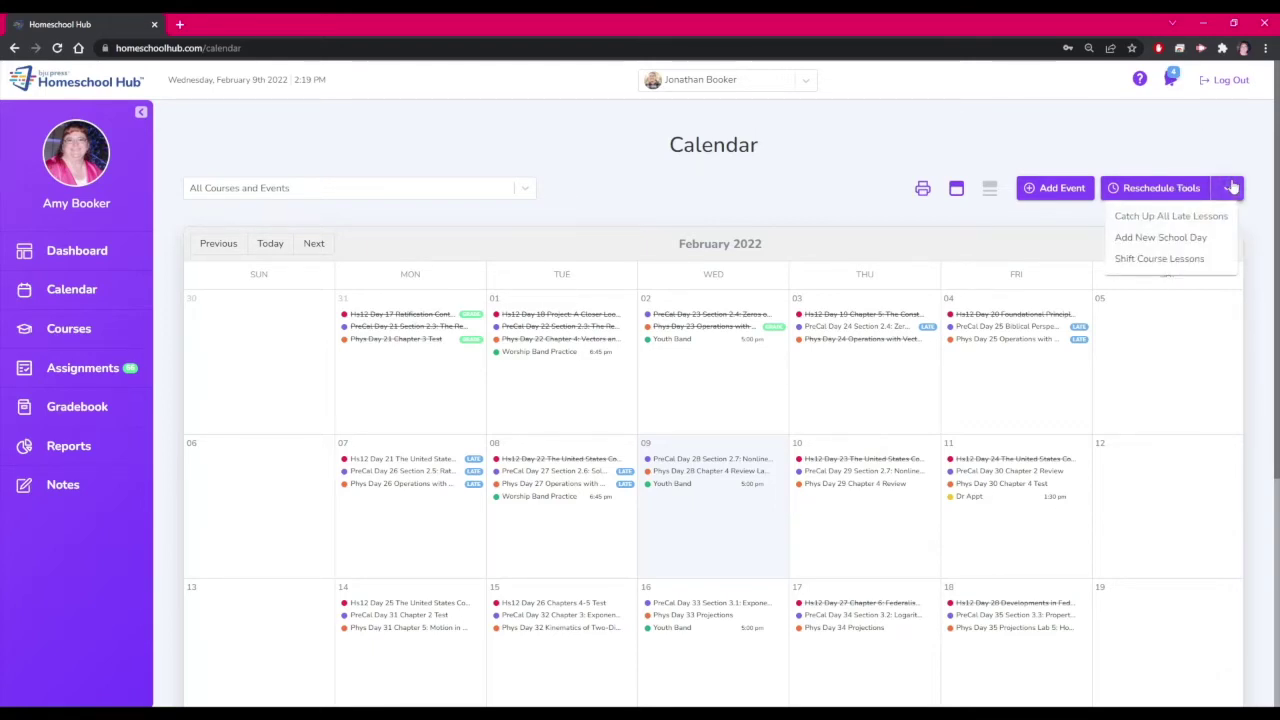
{"action": "left_click", "coordinate": [1176, 240]}
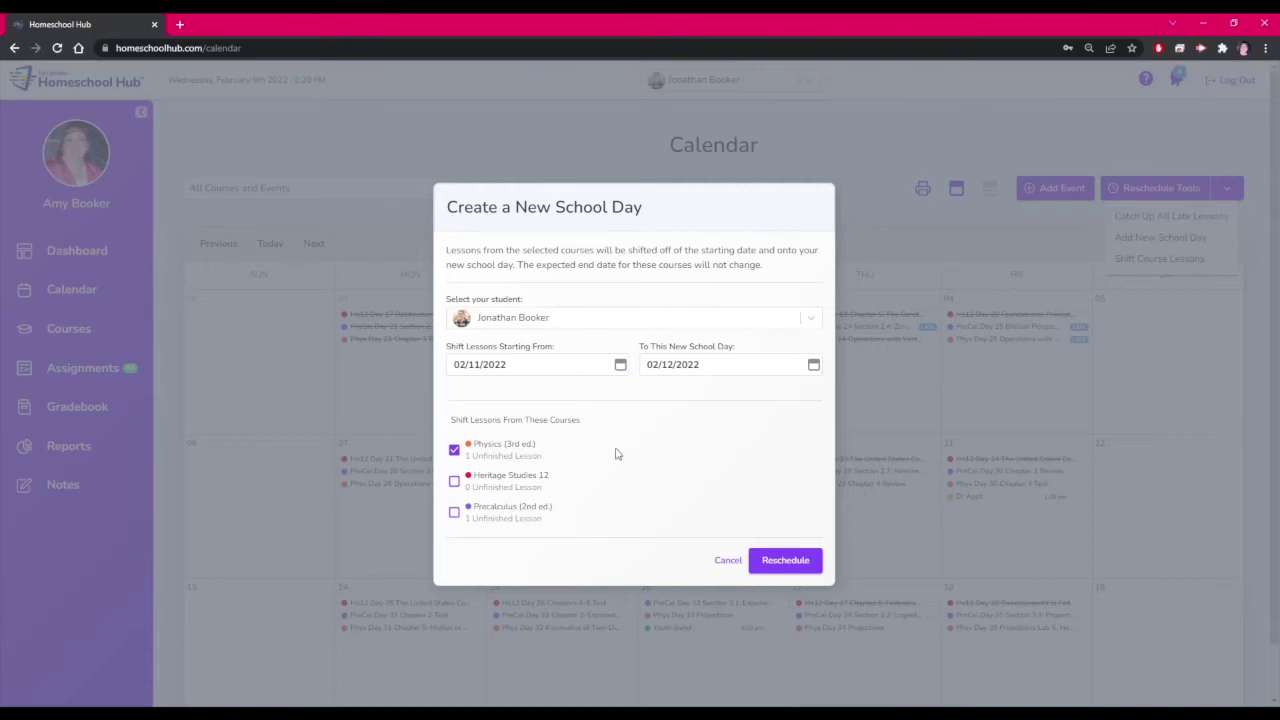
{"action": "left_click", "coordinate": [800, 562]}
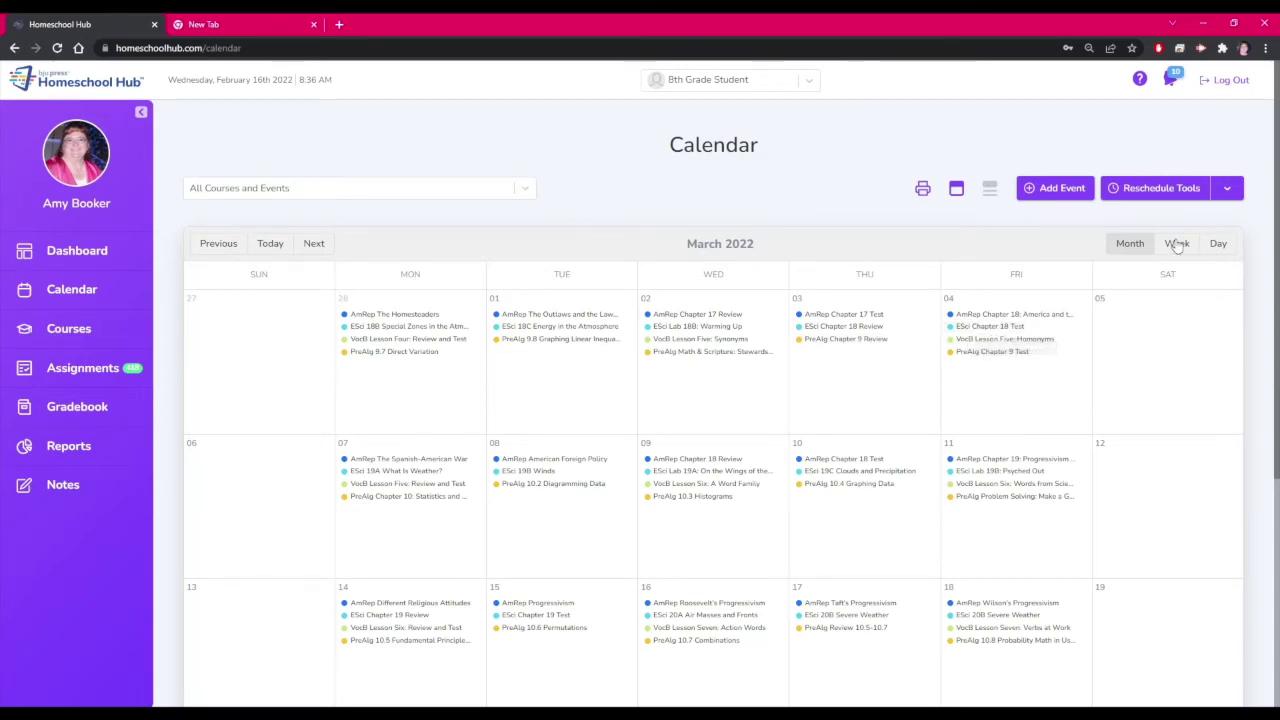
Shift the 8th Grade Student's Earth Science (4th ed.) lessons from start date 03/03/2022 to destination date 03/04/2022.
{"action": "left_click", "coordinate": [1229, 190]}
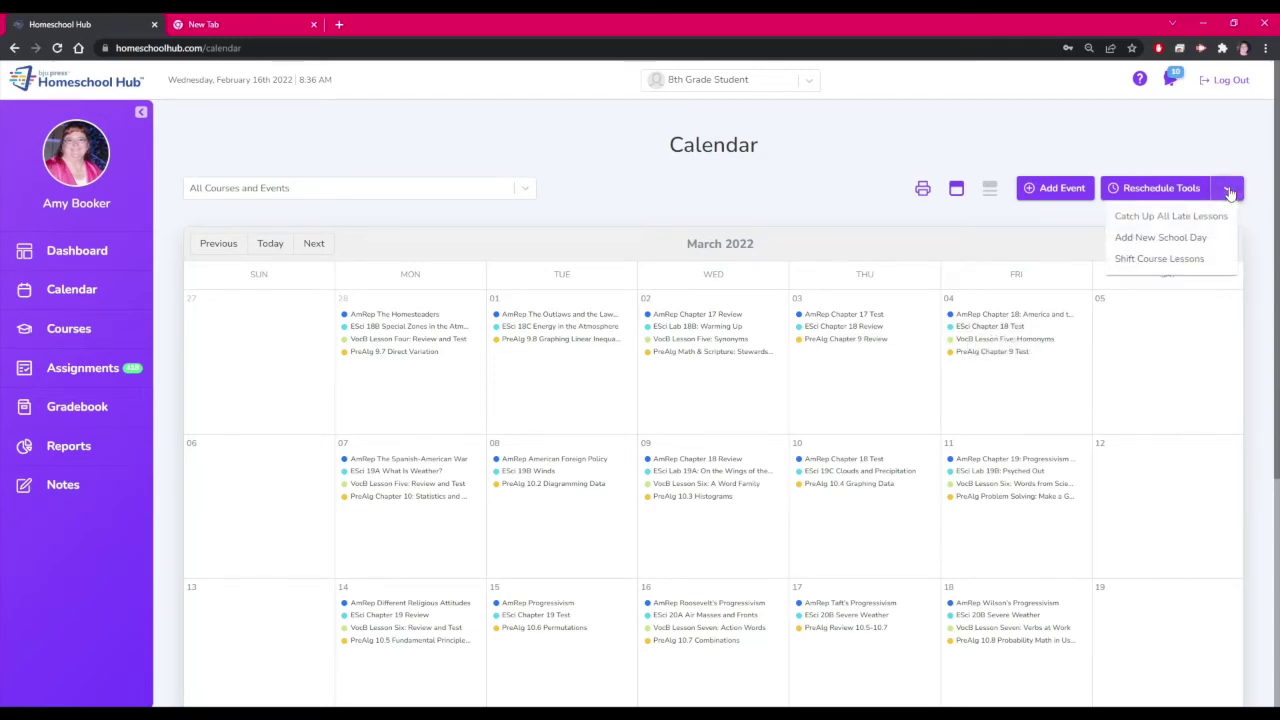
{"action": "left_click", "coordinate": [1165, 260]}
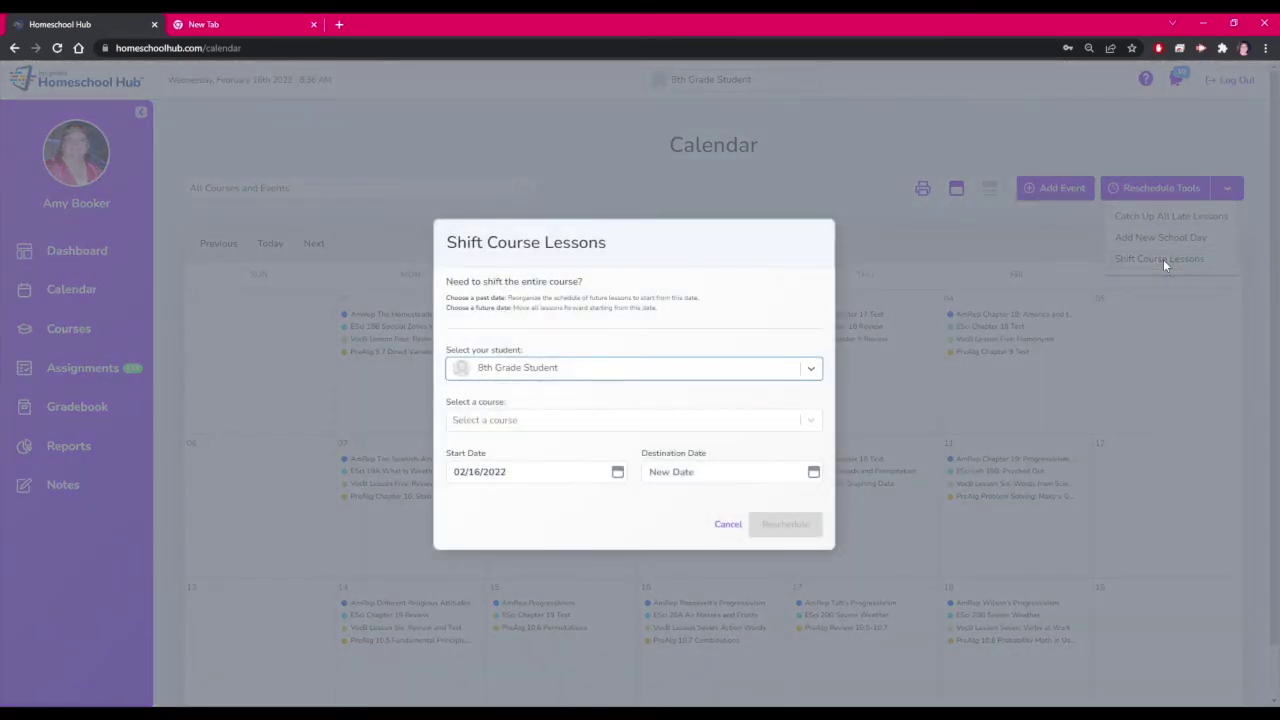
{"action": "left_click", "coordinate": [525, 426]}
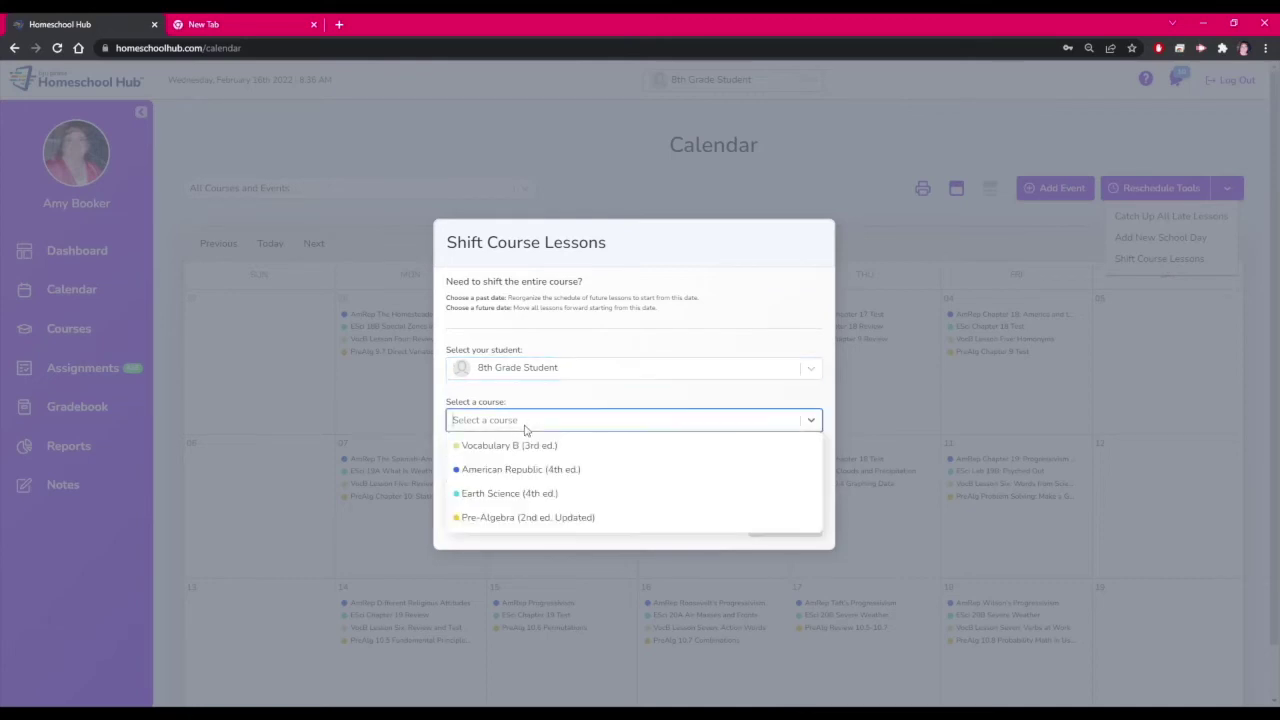
{"action": "left_click", "coordinate": [528, 494]}
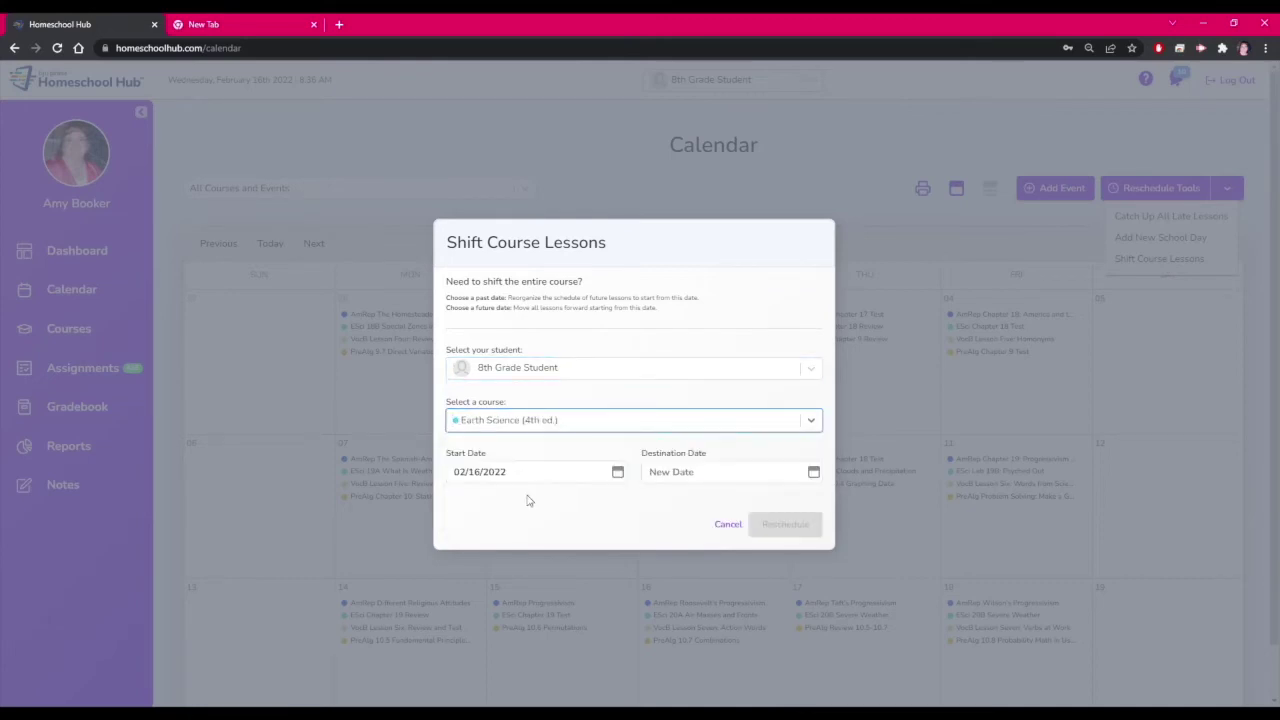
{"action": "left_click", "coordinate": [619, 475]}
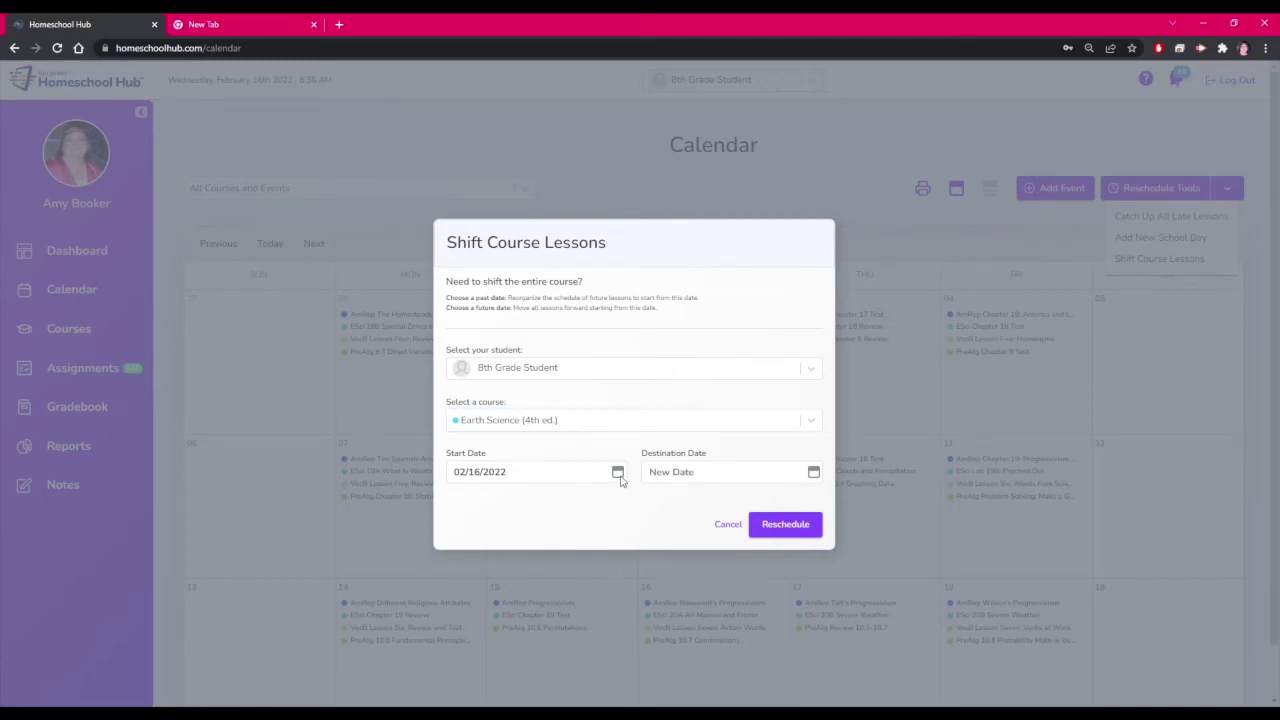
{"action": "left_click", "coordinate": [648, 502]}
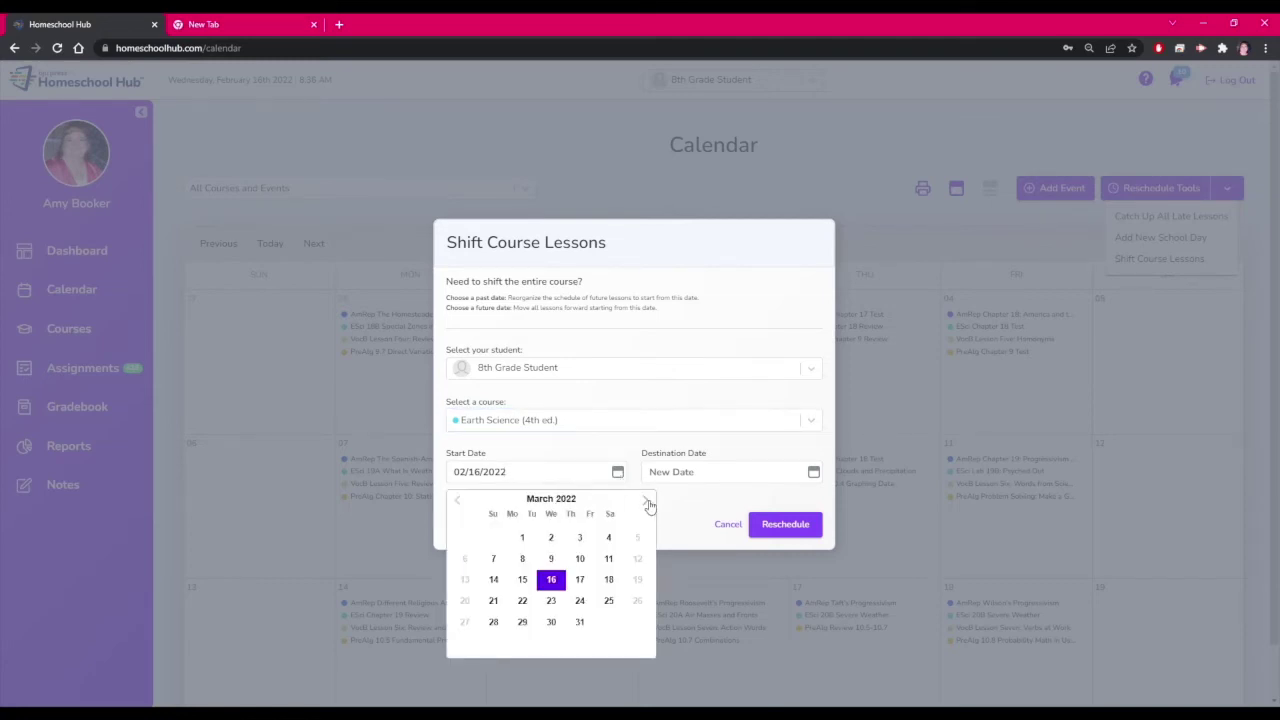
{"action": "left_click", "coordinate": [581, 539]}
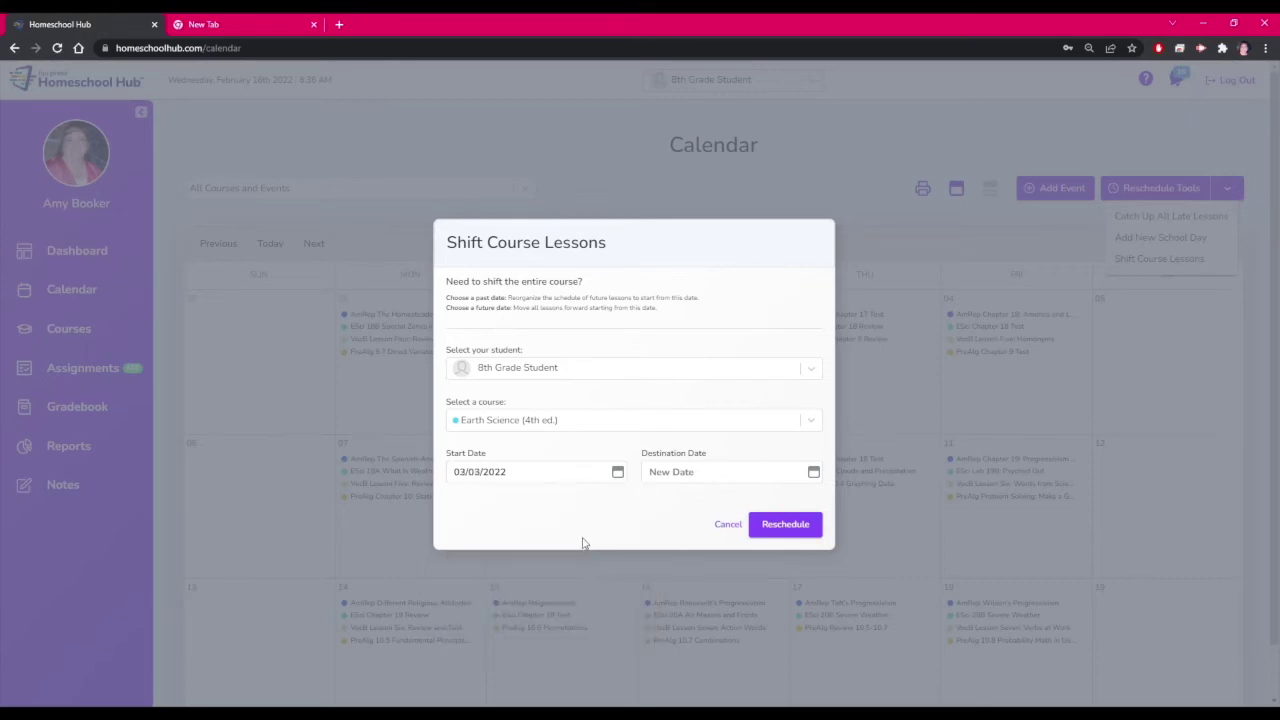
{"action": "left_click", "coordinate": [814, 474]}
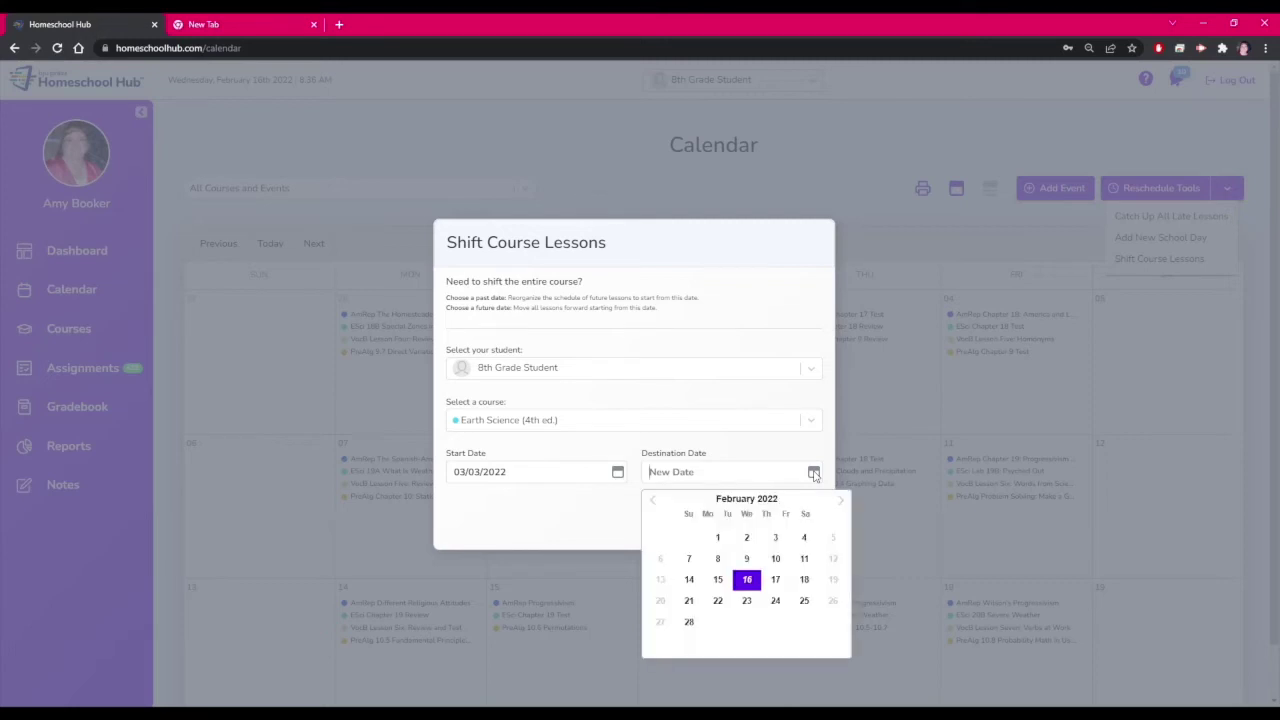
{"action": "left_click", "coordinate": [843, 501]}
{"action": "left_click", "coordinate": [804, 537]}
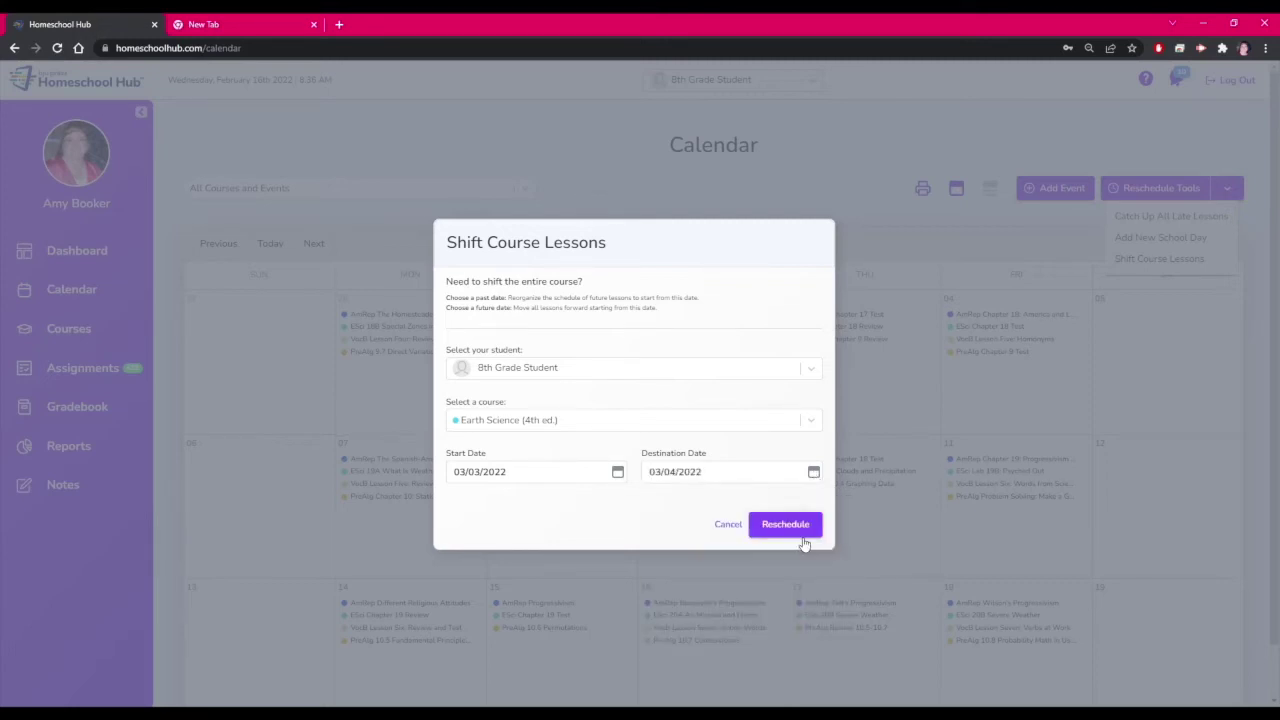
{"action": "left_click", "coordinate": [800, 526]}
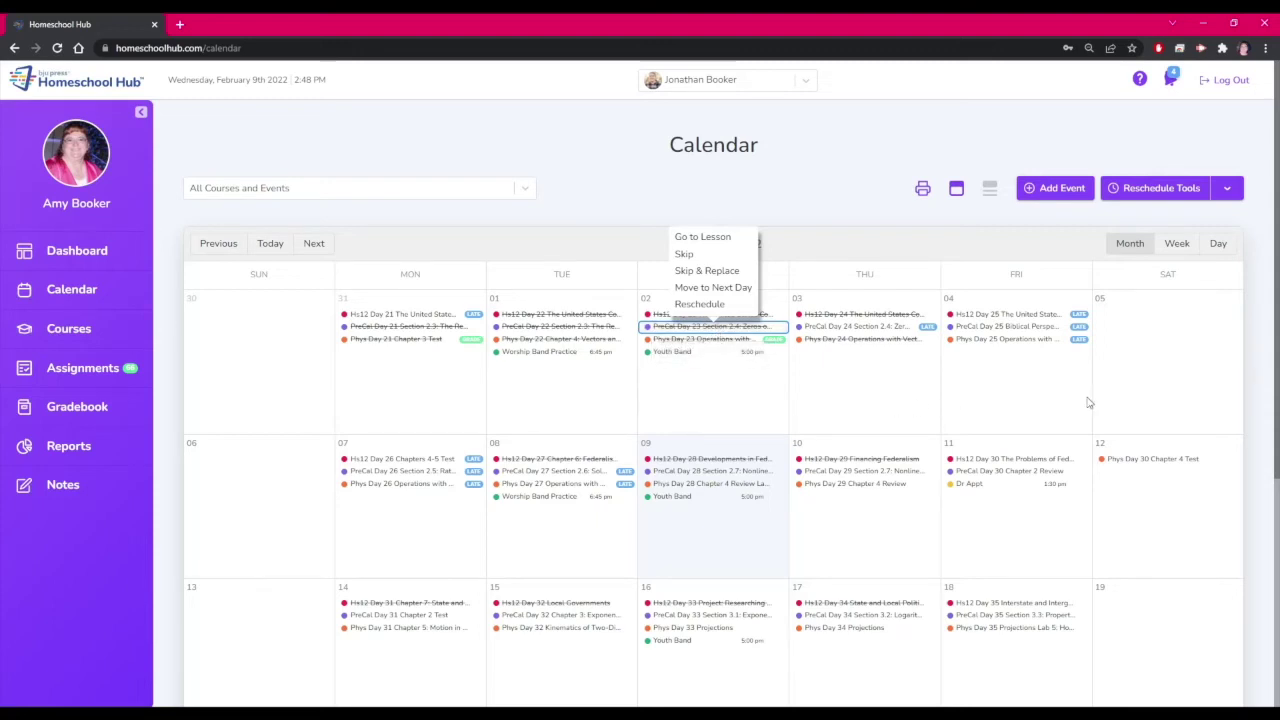
Move the PreCal Day 30 Chapter 2 Review lesson on February 11 to the next school day.
{"action": "left_click", "coordinate": [1009, 473]}
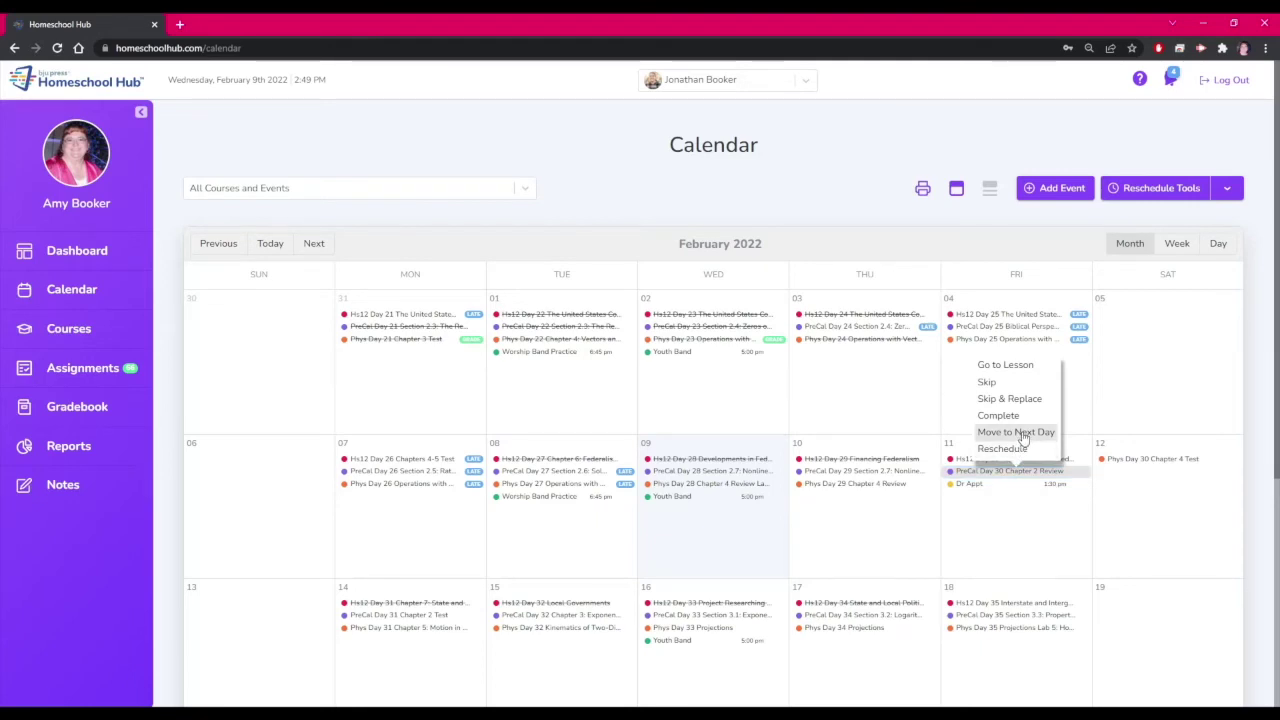
{"action": "left_click", "coordinate": [1019, 434]}
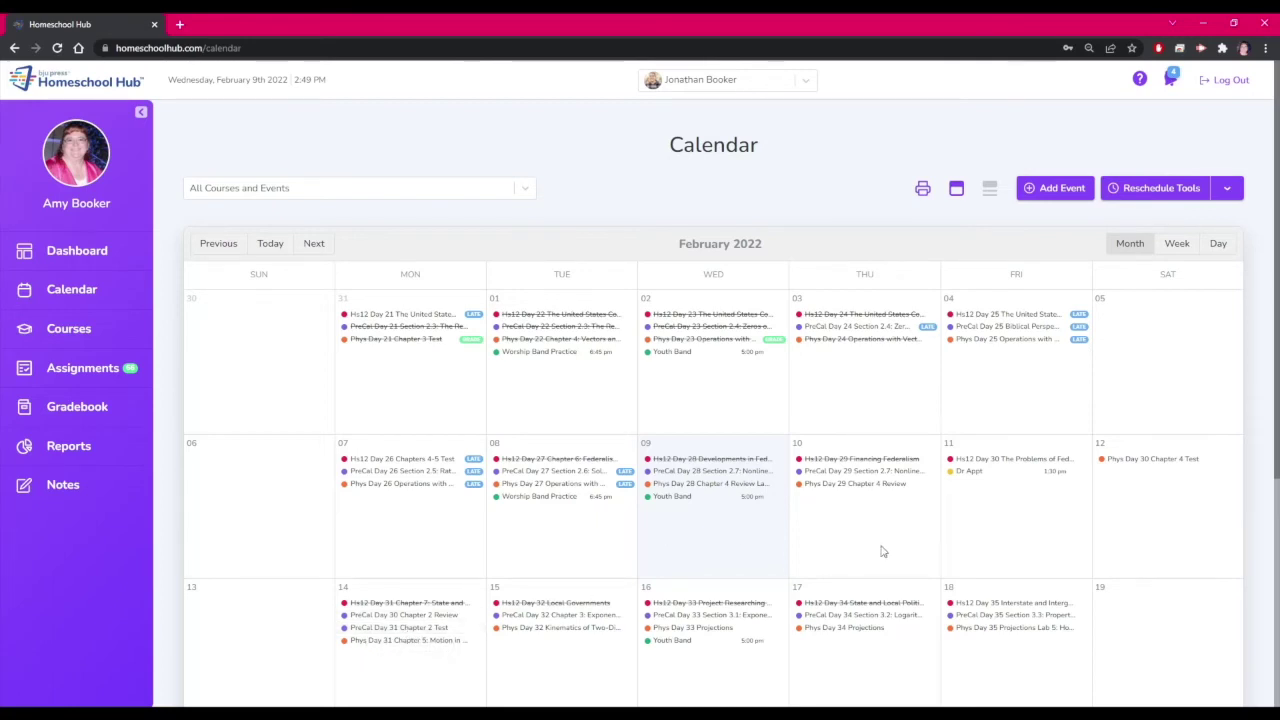
Reschedule only the Hs12 Day 30 lesson on February 11 to February 10, without moving the other lessons.
{"action": "left_click", "coordinate": [1018, 462]}
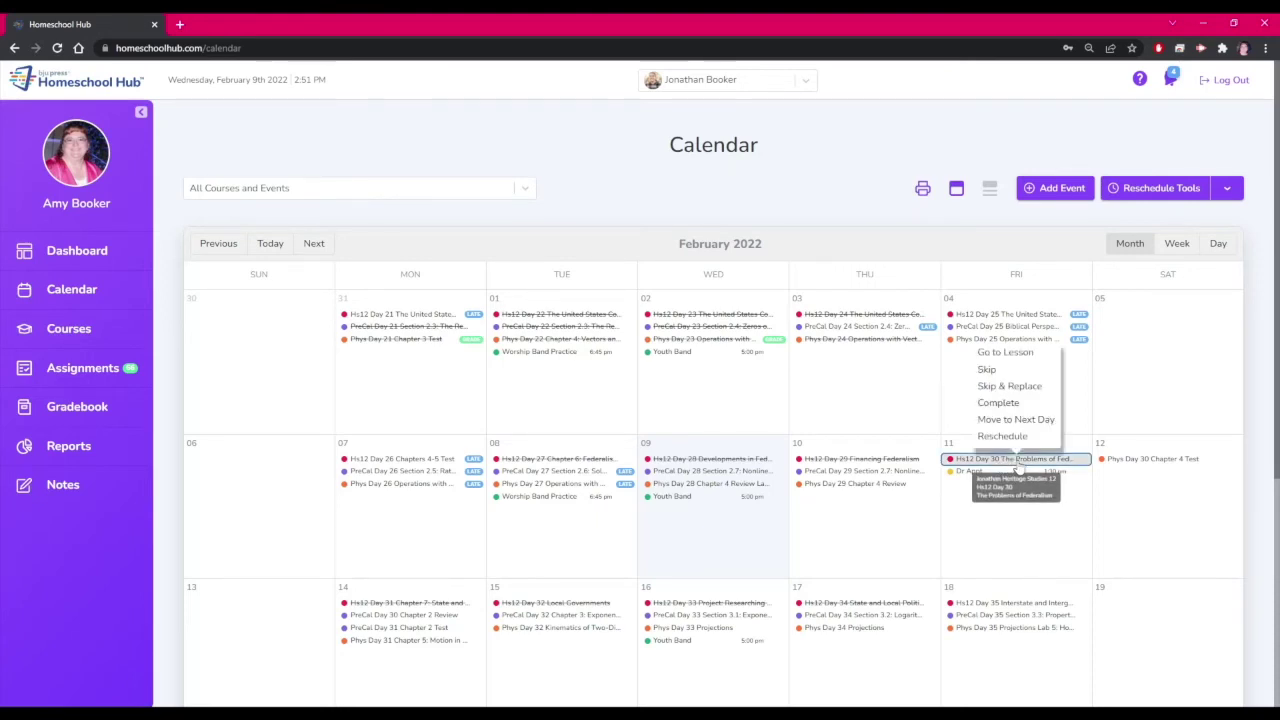
{"action": "left_click", "coordinate": [1005, 437]}
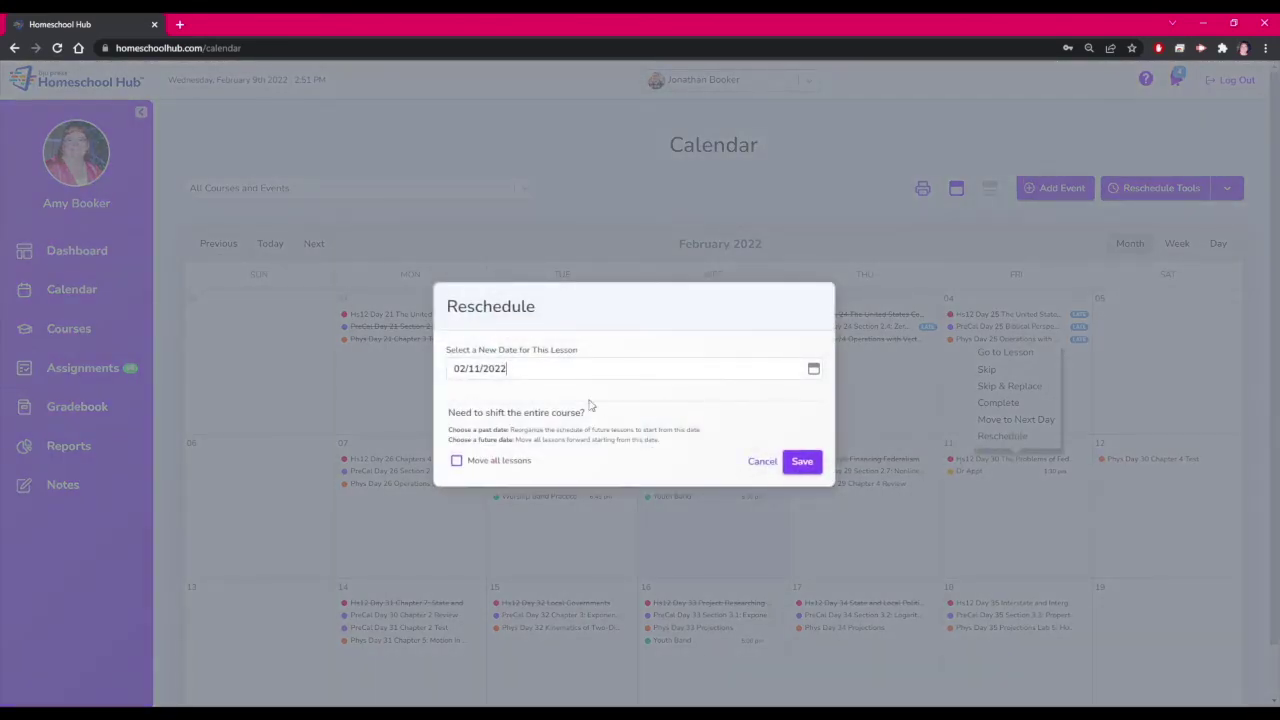
{"action": "left_click", "coordinate": [813, 370]}
{"action": "left_click", "coordinate": [580, 456]}
{"action": "left_click", "coordinate": [802, 463]}
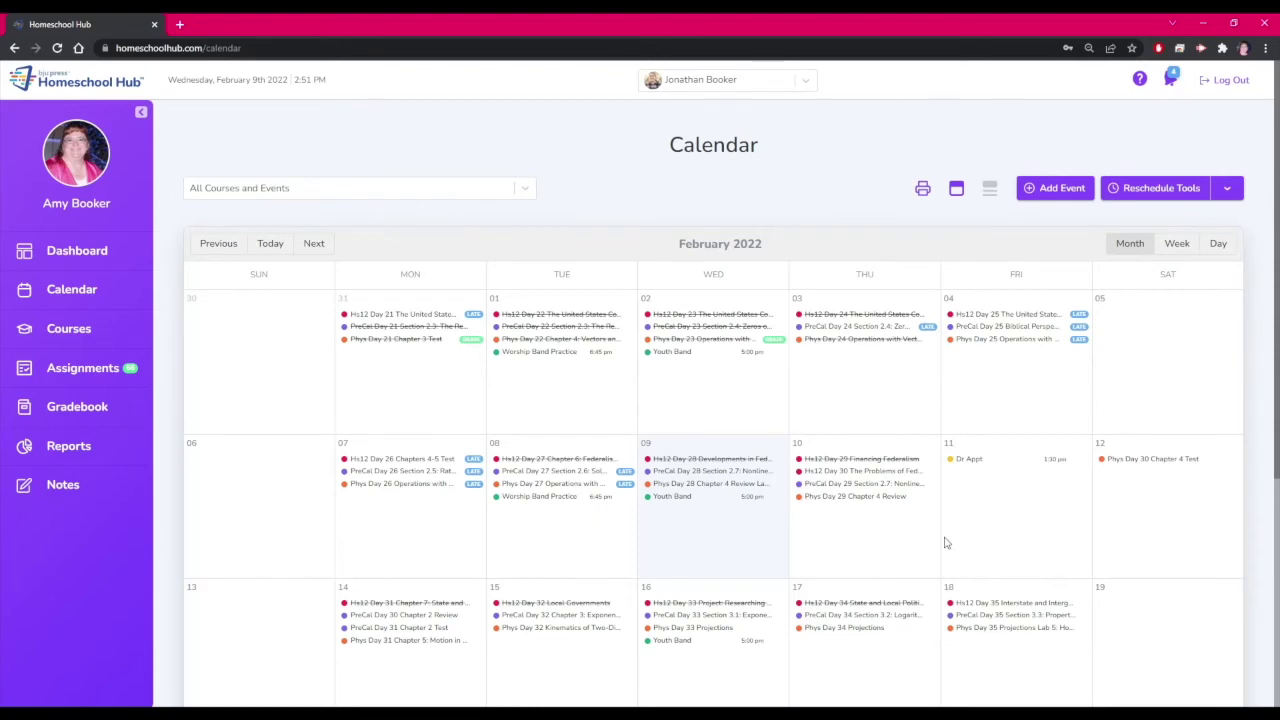
{"action": "left_click_drag", "start_coordinate": [400, 615], "coordinate": [401, 612]}
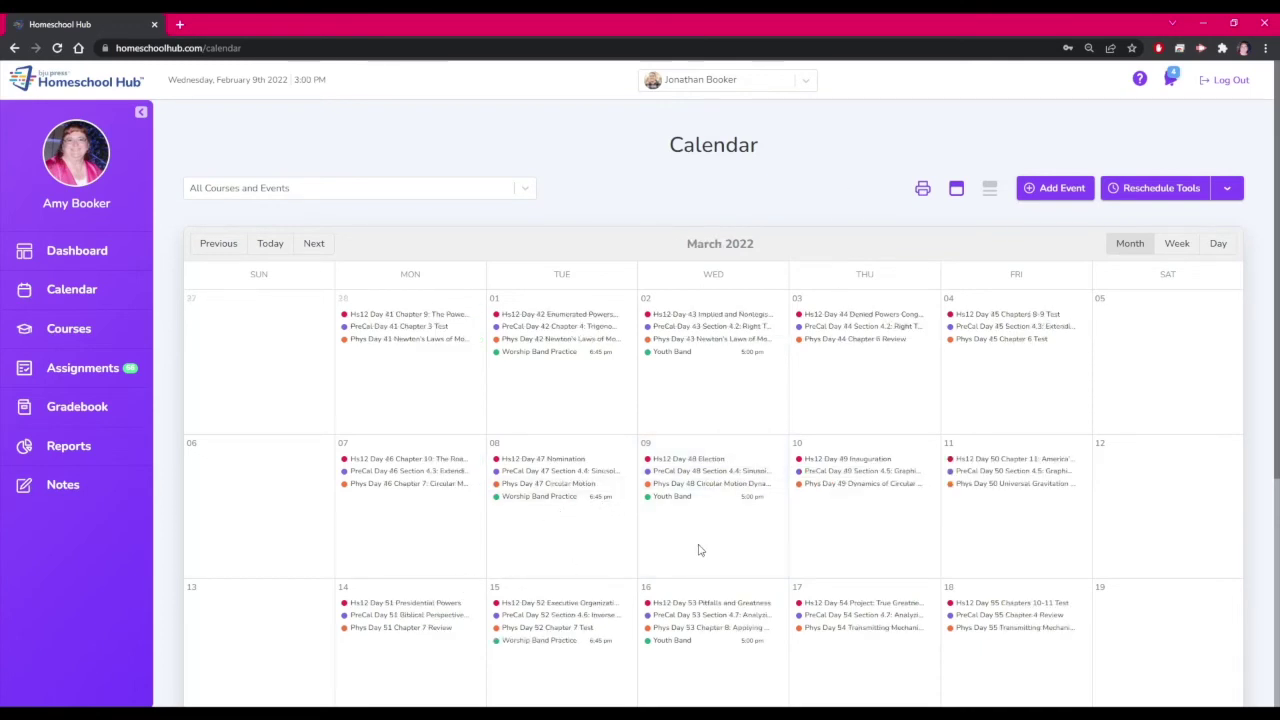
Add a red all-day Spring Break event for all students from 03/14/2022 to 03/18/2022, never repeating, with lessons shifted.
{"action": "scroll", "coordinate": [698, 550], "scroll_direction": "down", "scroll_amount": 1}
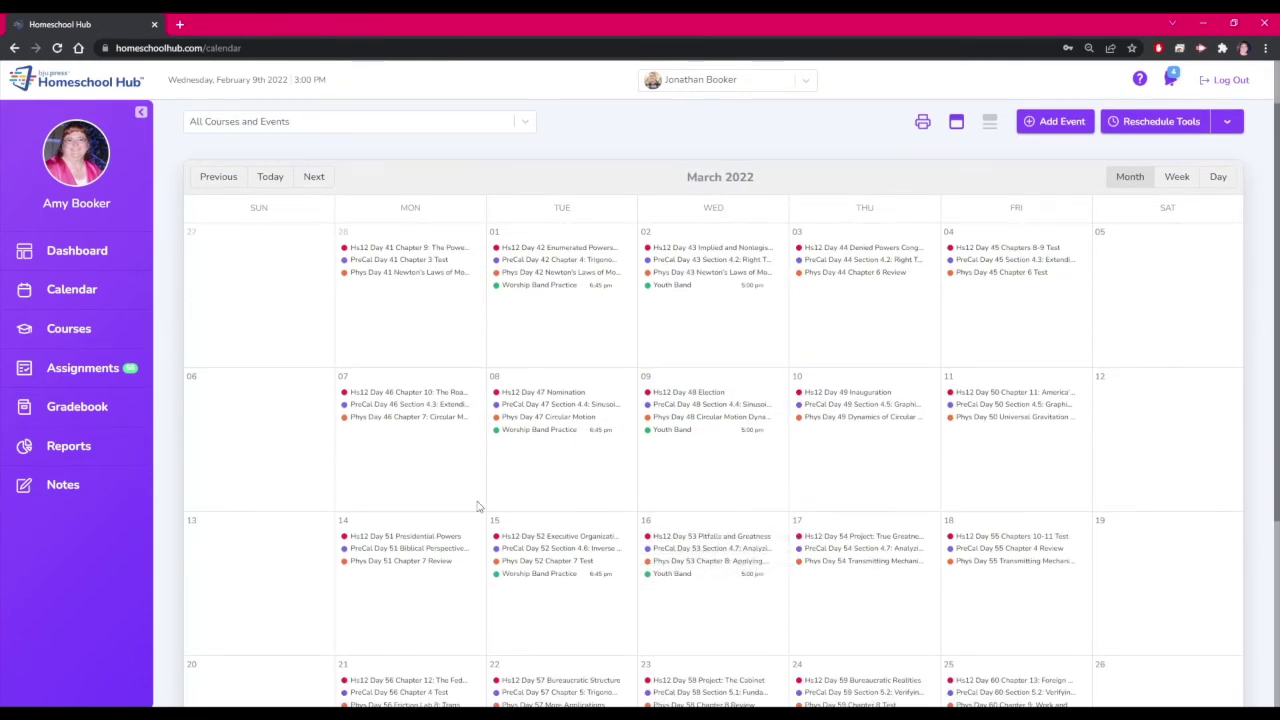
{"action": "scroll", "coordinate": [652, 496], "scroll_direction": "down", "scroll_amount": 3}
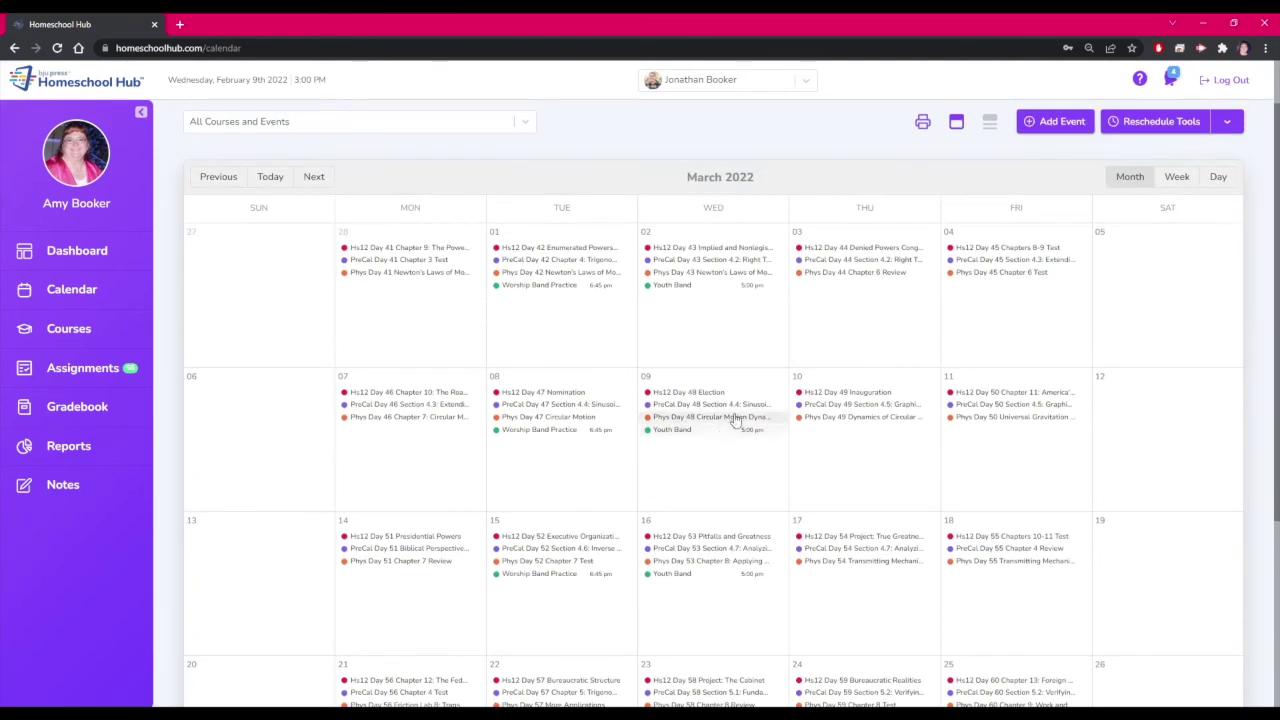
{"action": "scroll", "coordinate": [812, 398], "scroll_direction": "up", "scroll_amount": 1}
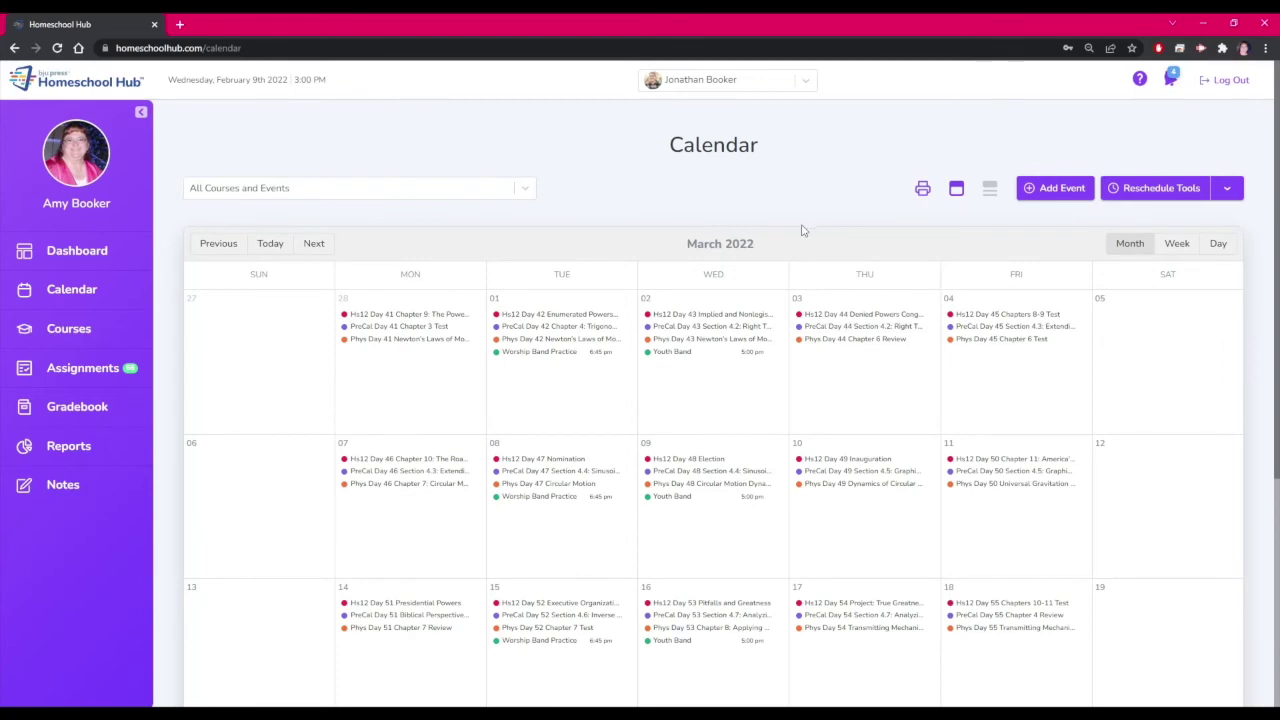
{"action": "left_click", "coordinate": [1062, 196]}
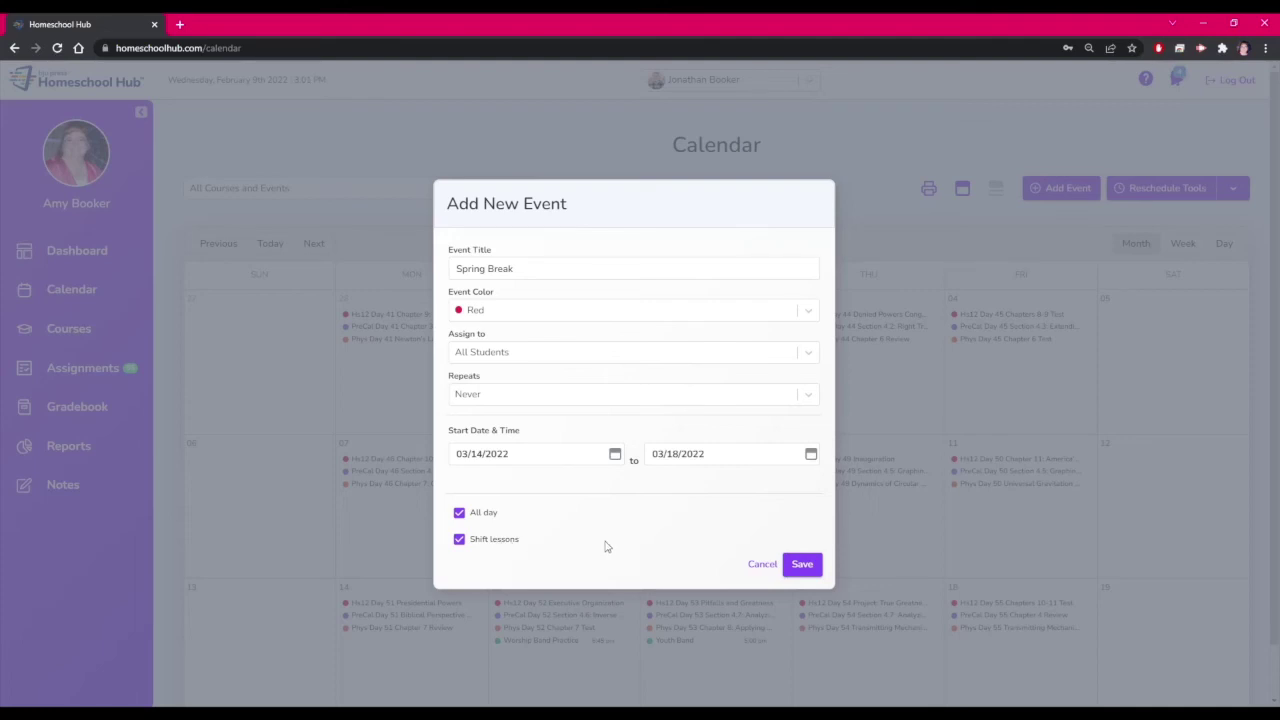
{"action": "left_click", "coordinate": [808, 569]}
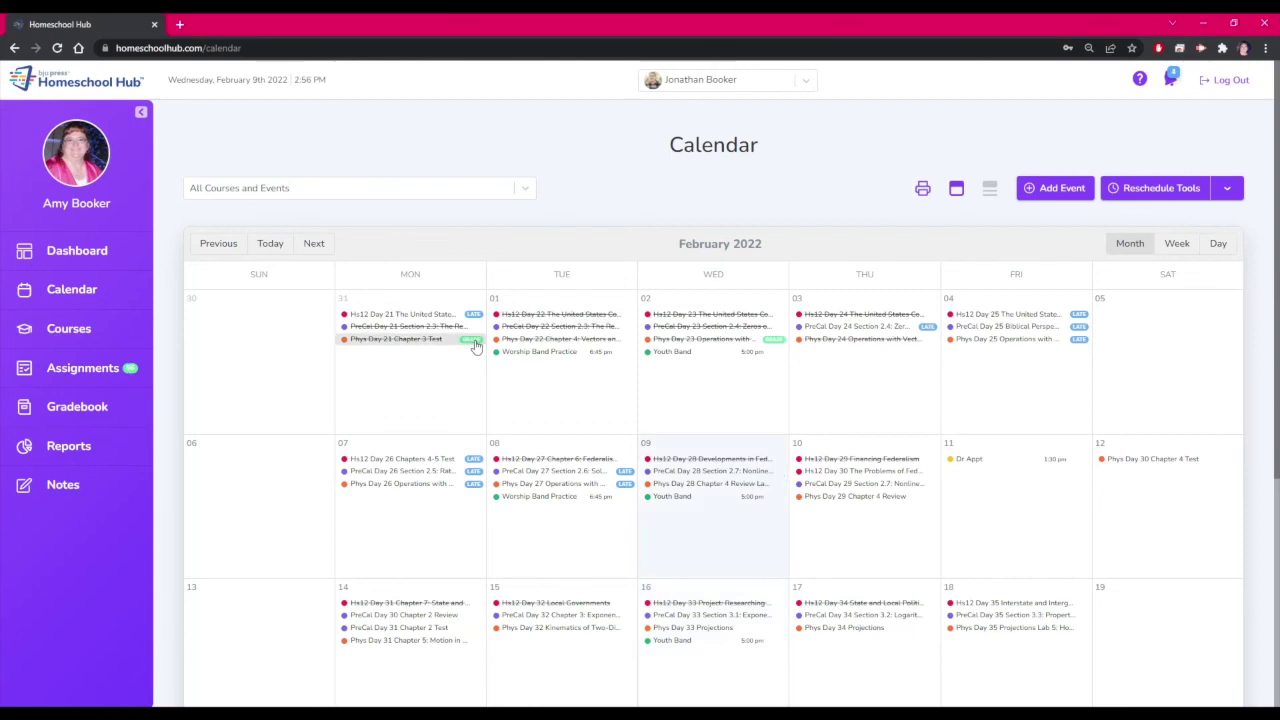
Open the January 31 Phys Day 21 Chapter 3 Test for grading from the February calendar.
{"action": "left_click", "coordinate": [475, 343]}
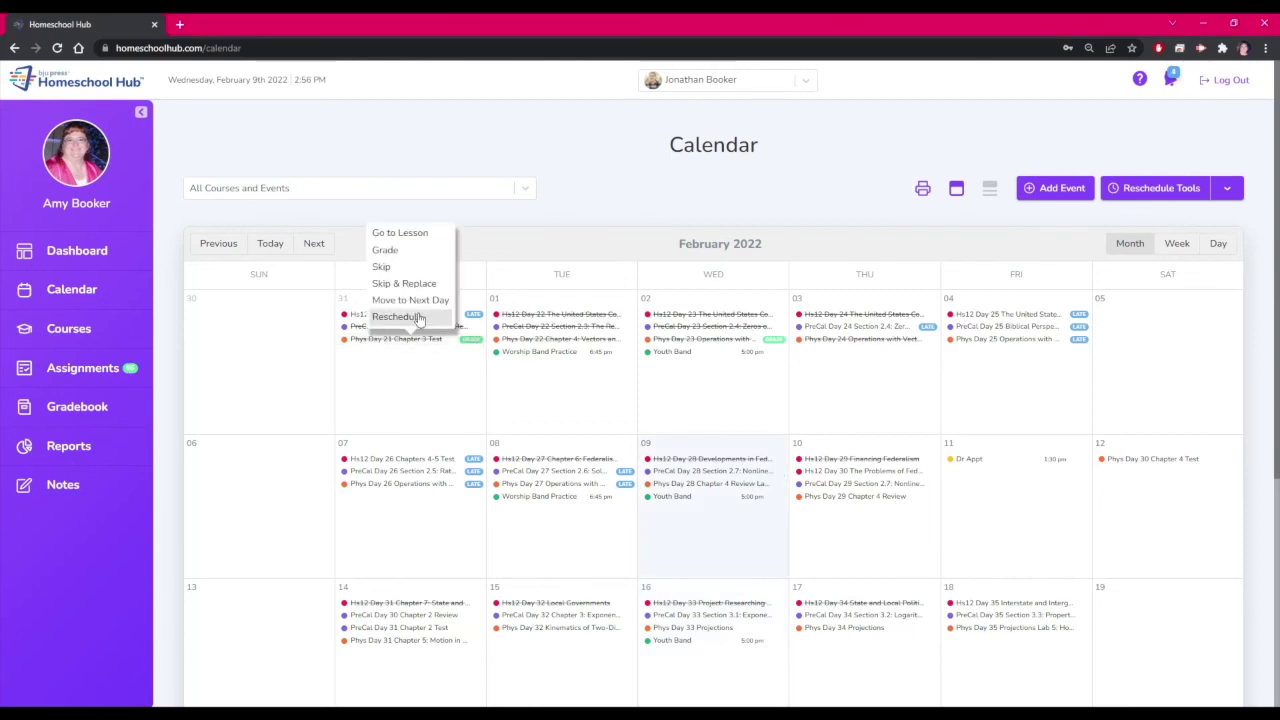
{"action": "left_click", "coordinate": [395, 255]}
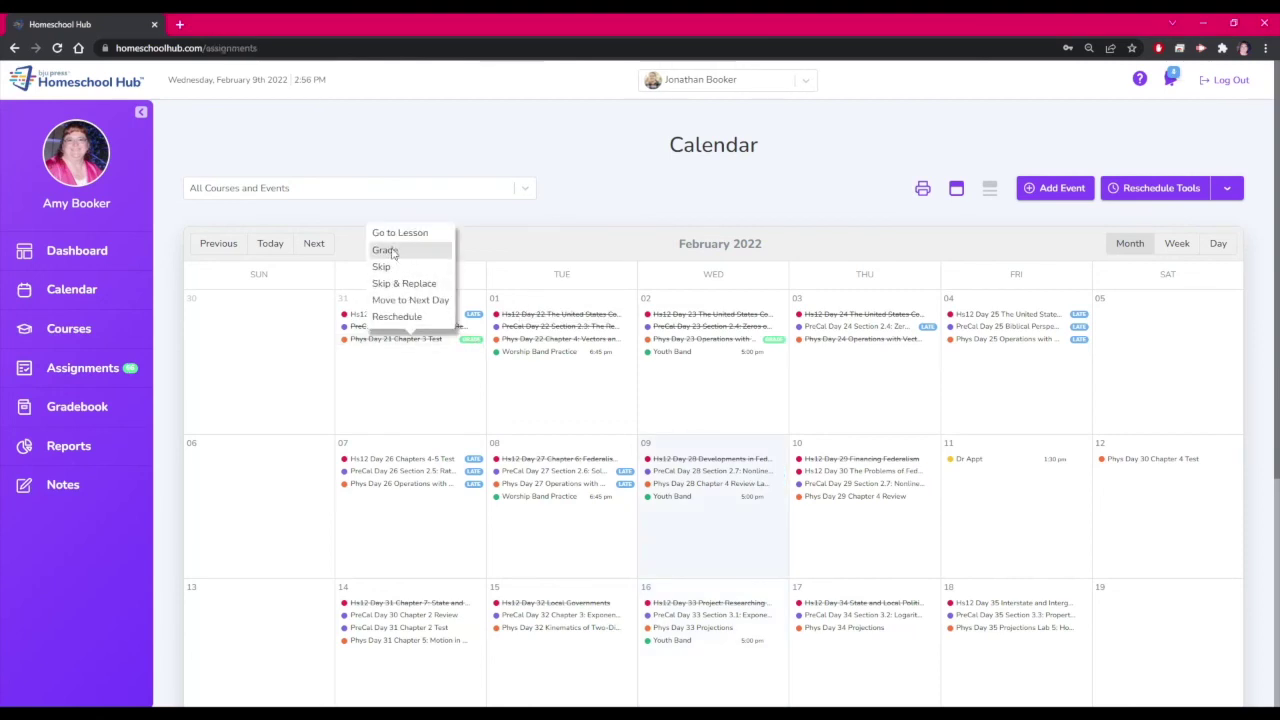